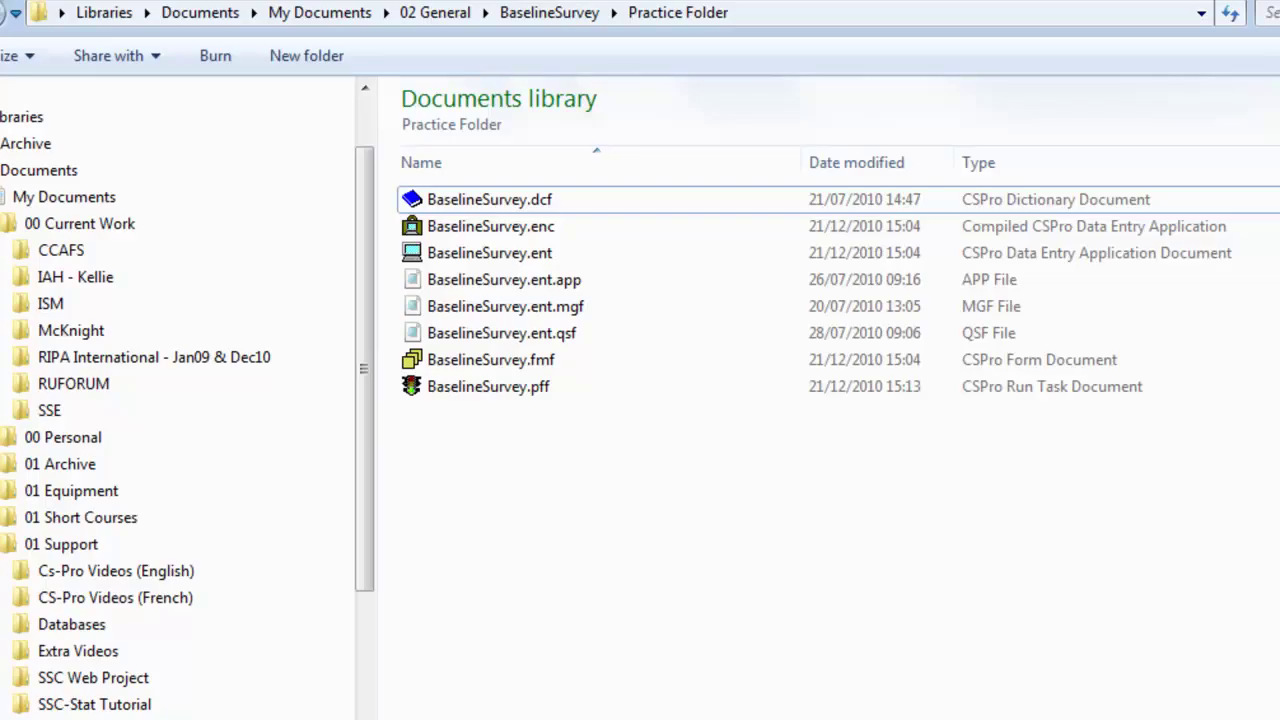
# Step: Open BaselineSurvey.enc for data entry with a new data file BaselineSurvey.dat, entering the operator's name as the Operator ID
pyautogui.doubleClick(493, 232)
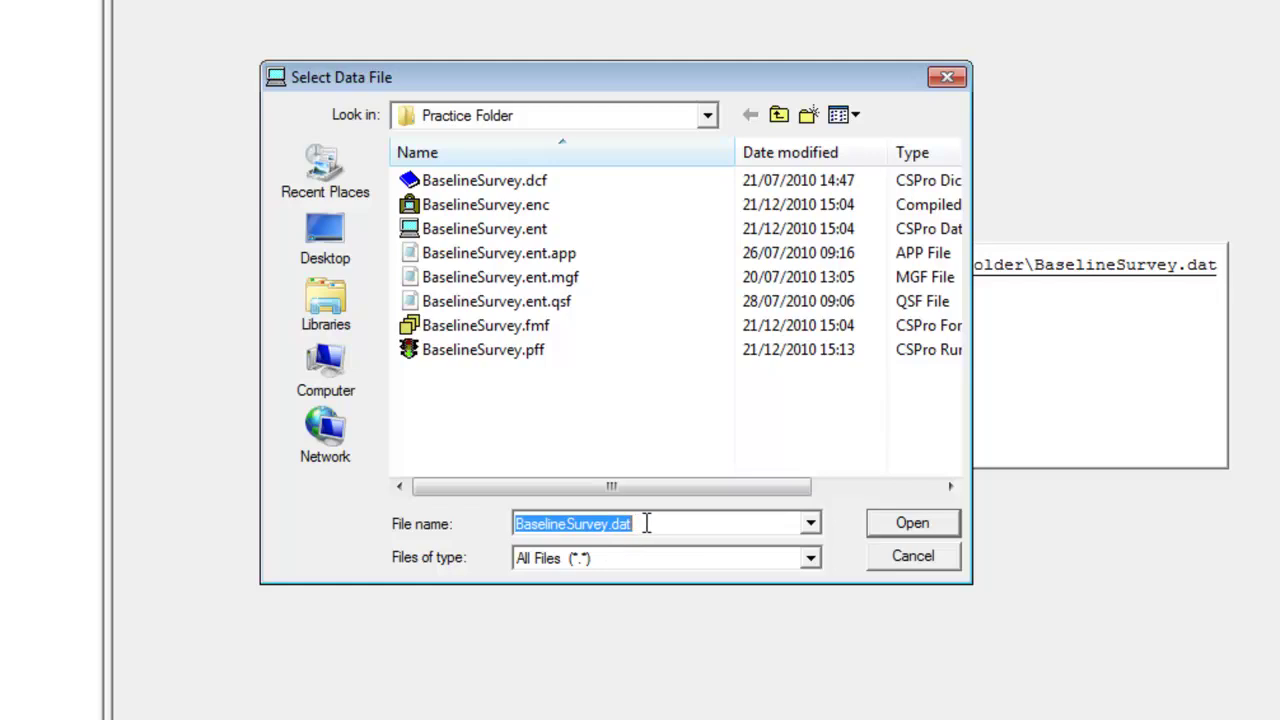
pyautogui.click(903, 535)
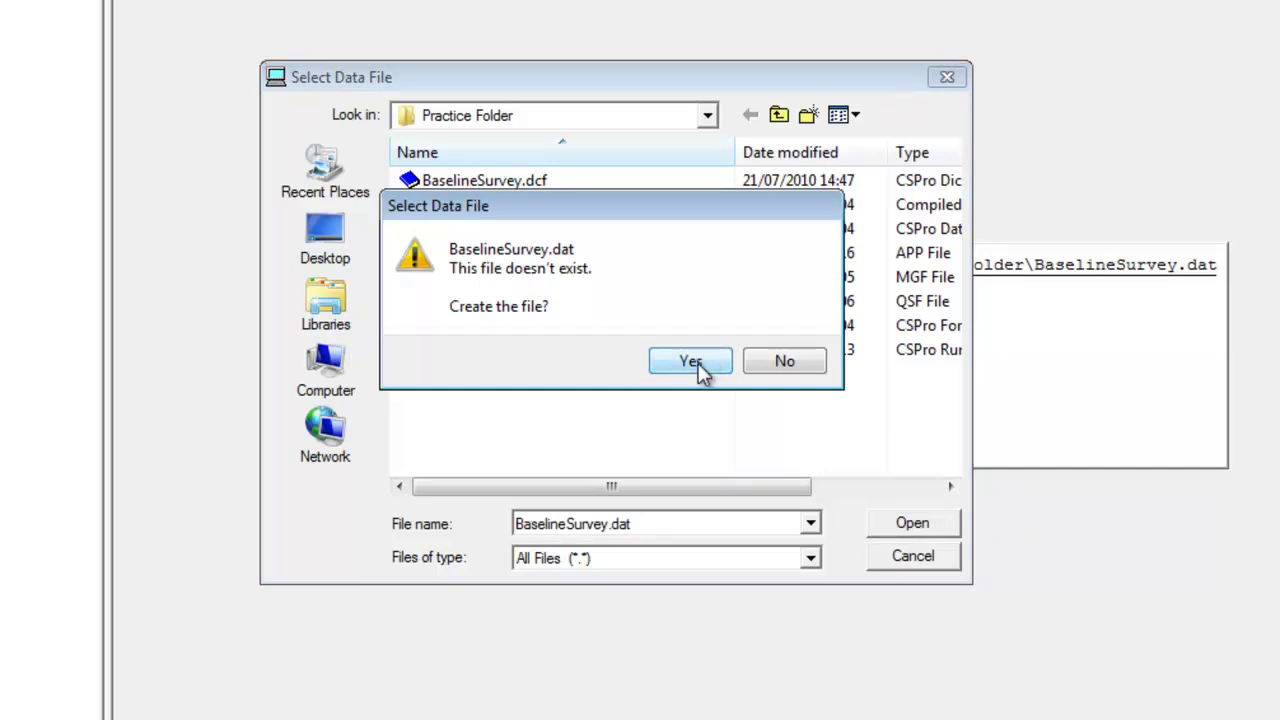
pyautogui.click(698, 363)
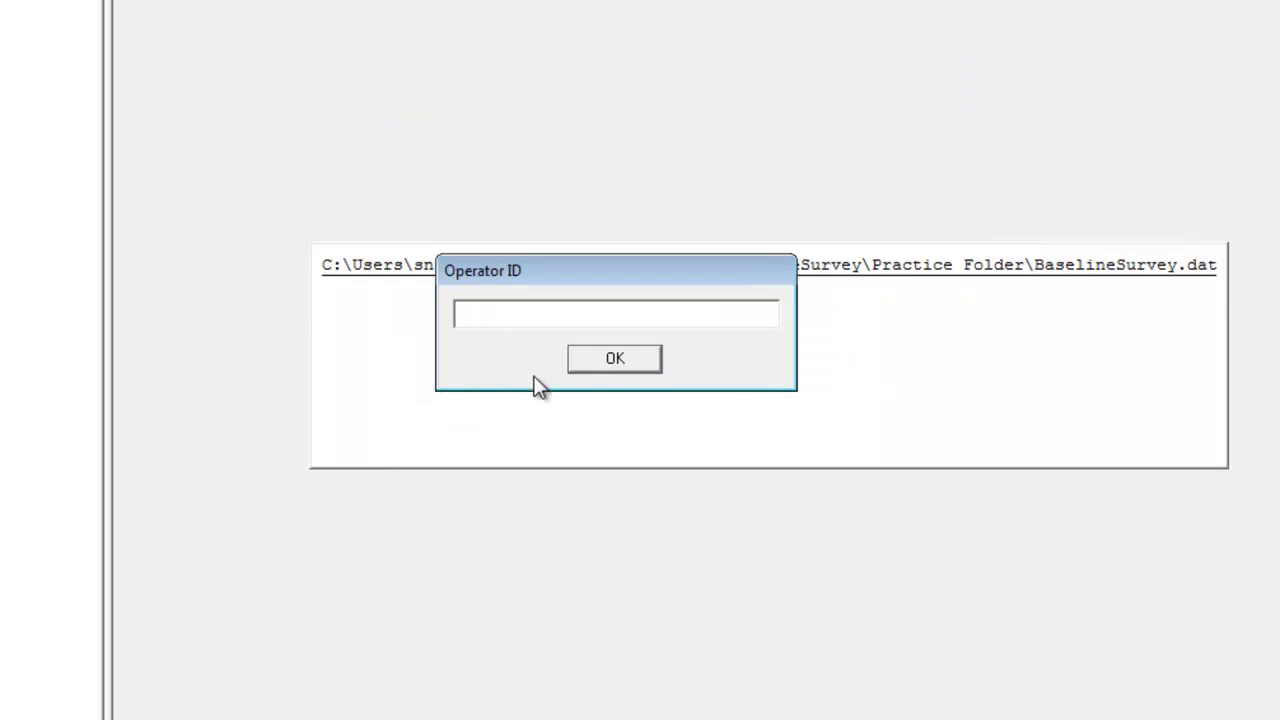
pyautogui.write('Cathy')
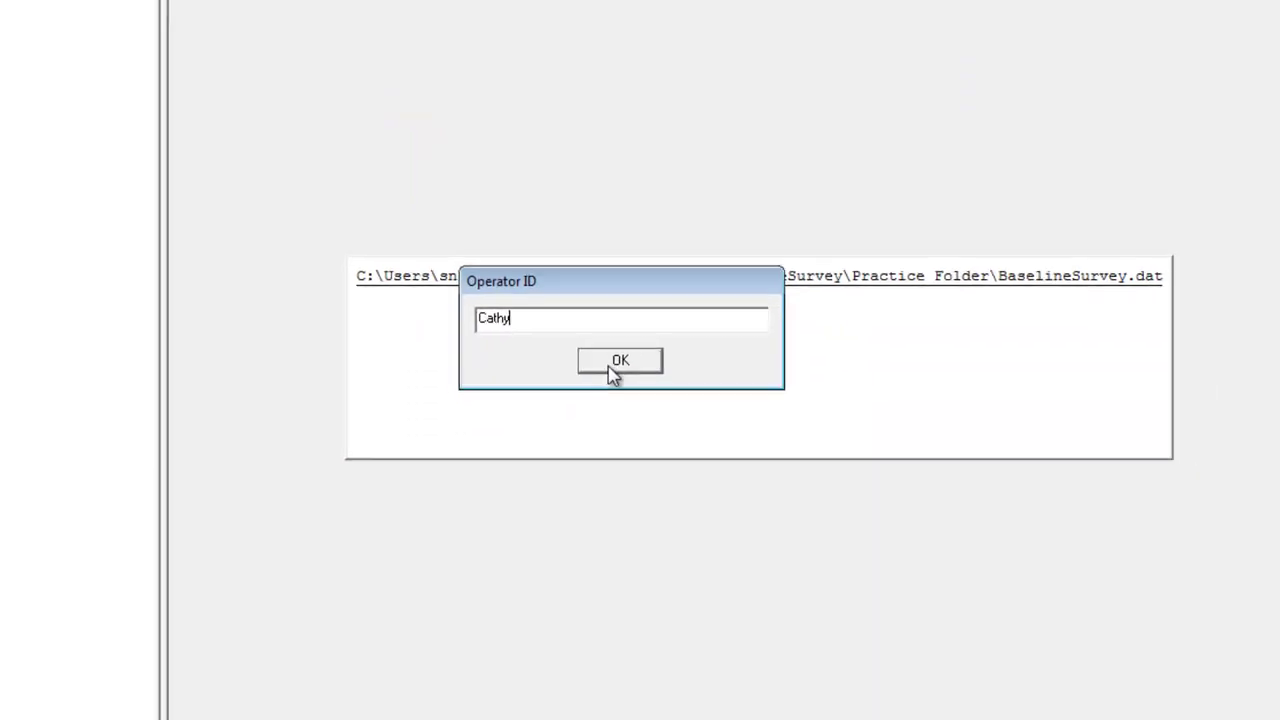
pyautogui.click(605, 365)
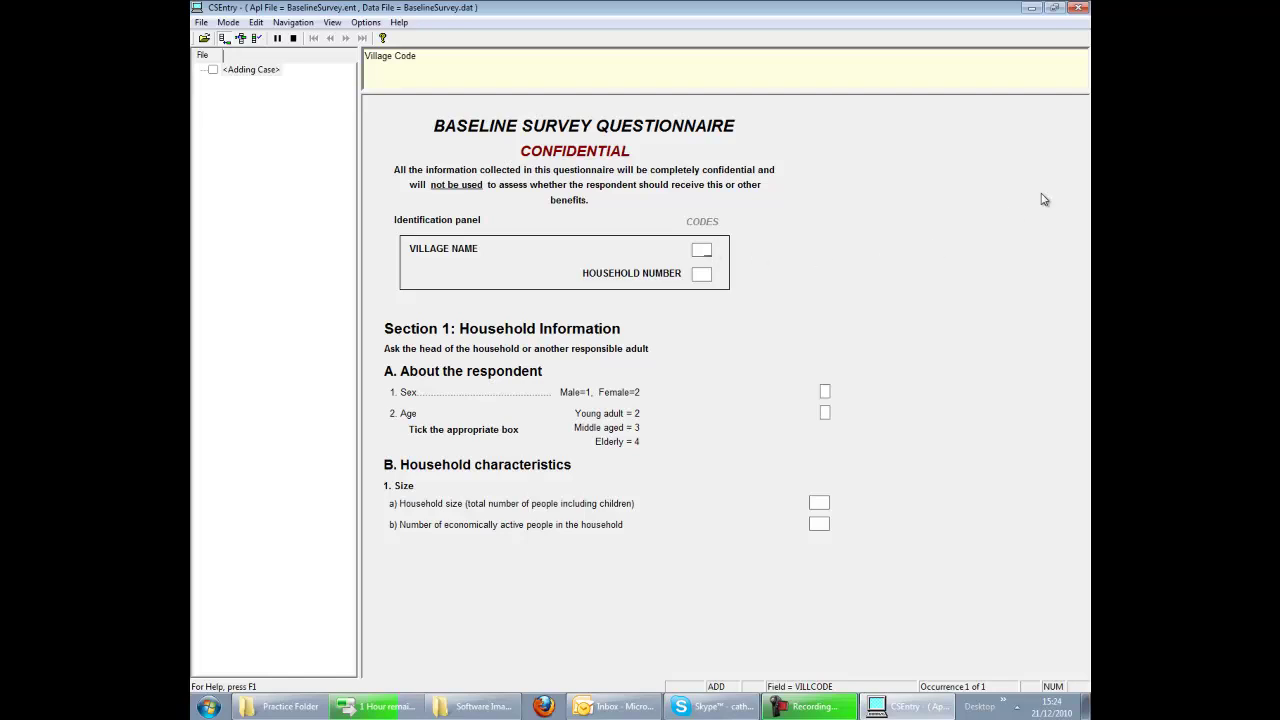
# Step: Start the first case with village code 1 and household number 1, setting the respondent's sex to 1 and age to 3
pyautogui.write('1')
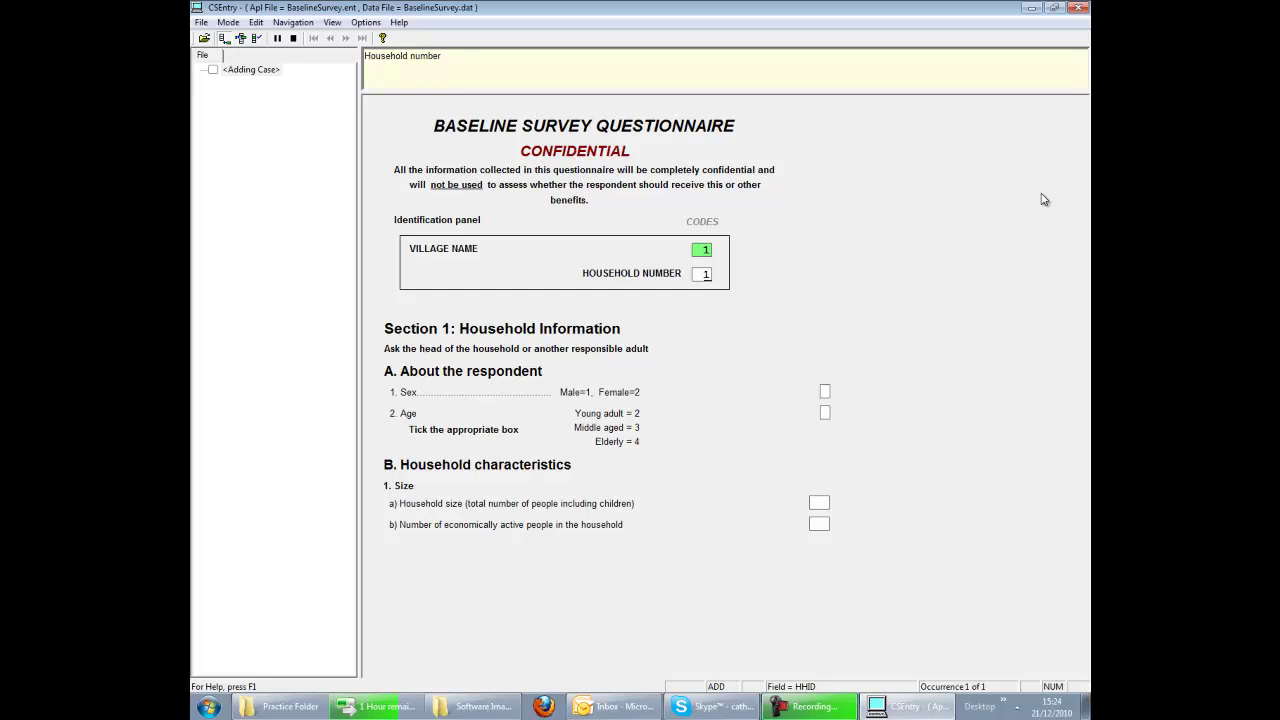
pyautogui.press('Return')
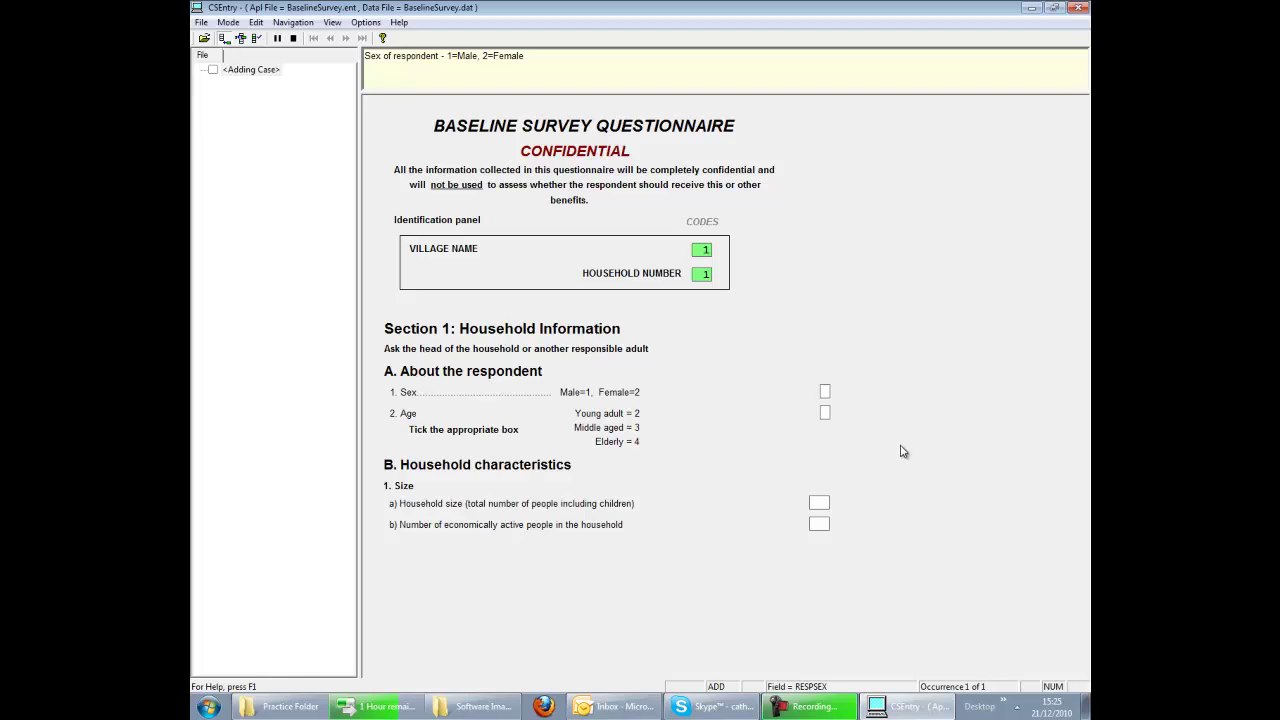
pyautogui.write('1')
pyautogui.write('3')
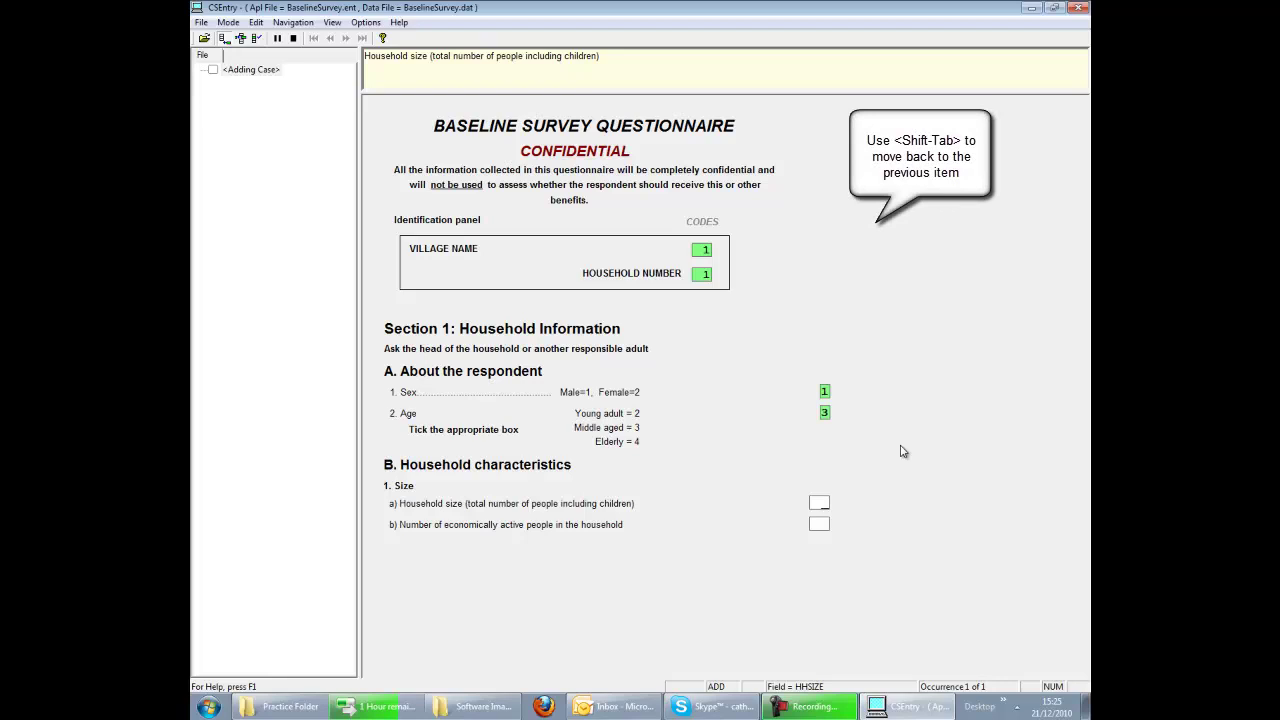
# Step: Record a household size of 3 with 1 economically active person and proceed to the sources of income
pyautogui.hotkey('shift', 'Tab')
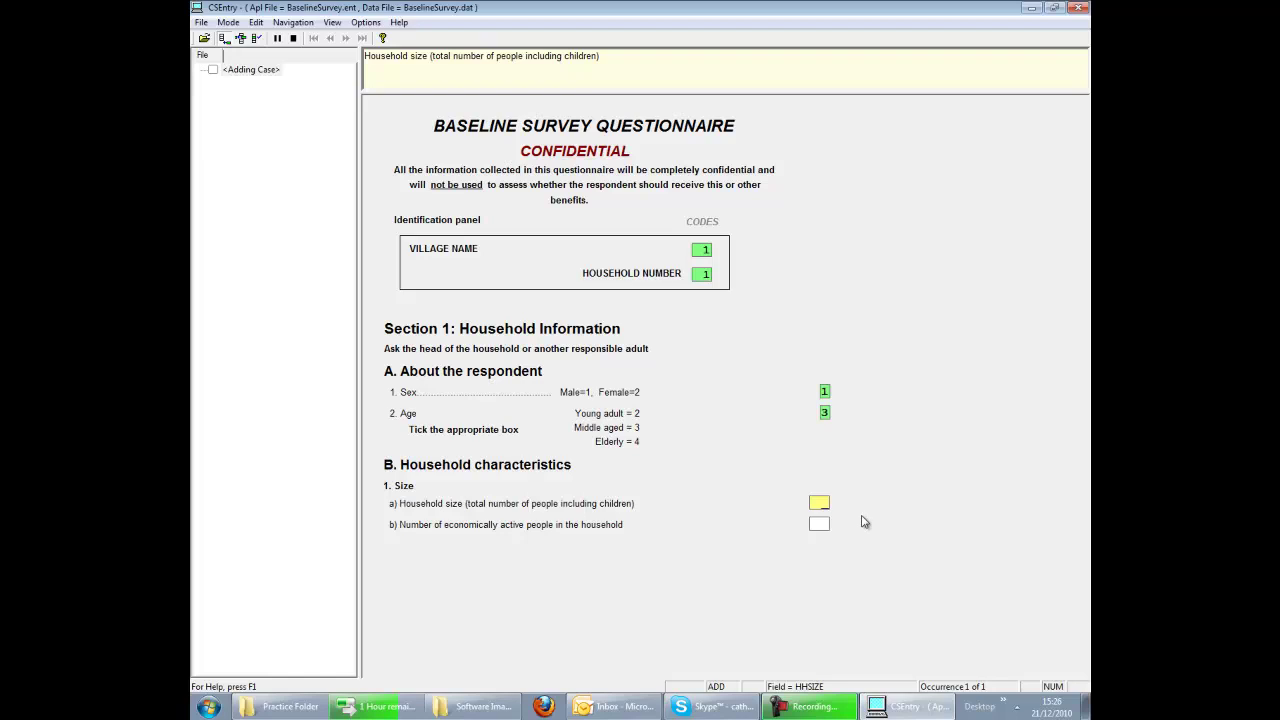
pyautogui.write('3')
pyautogui.press('Return')
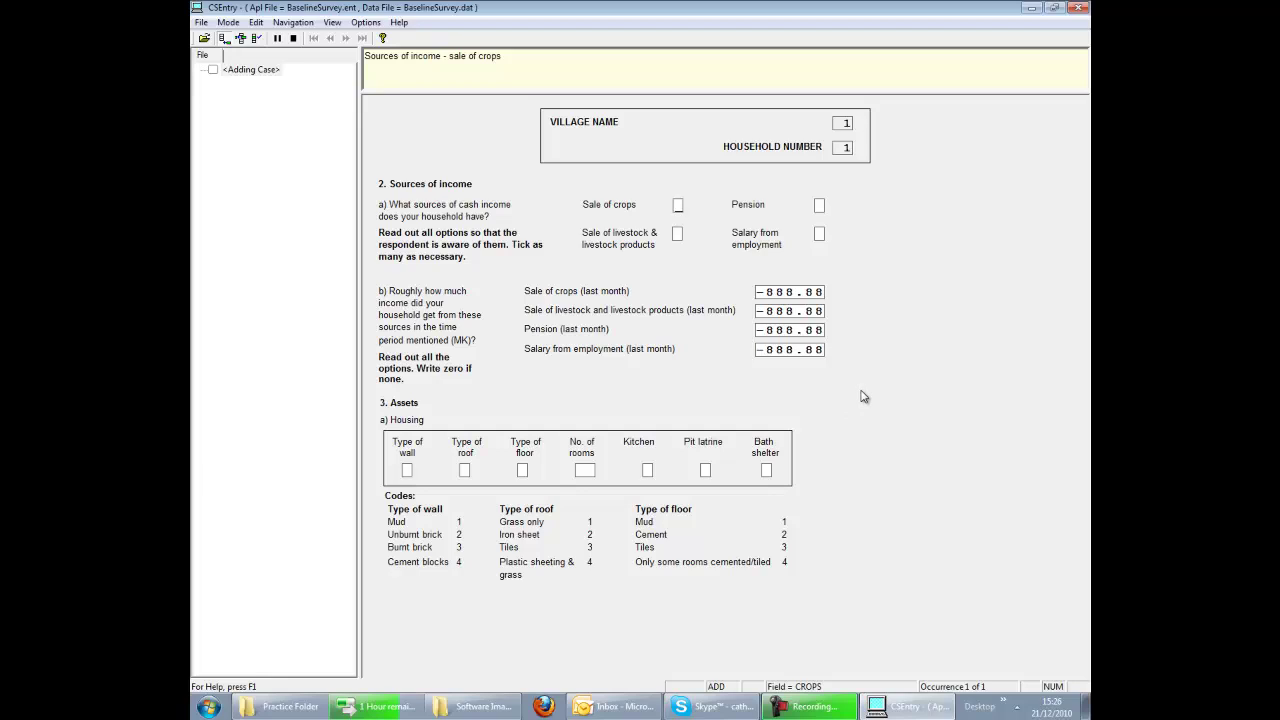
pyautogui.press('Up')
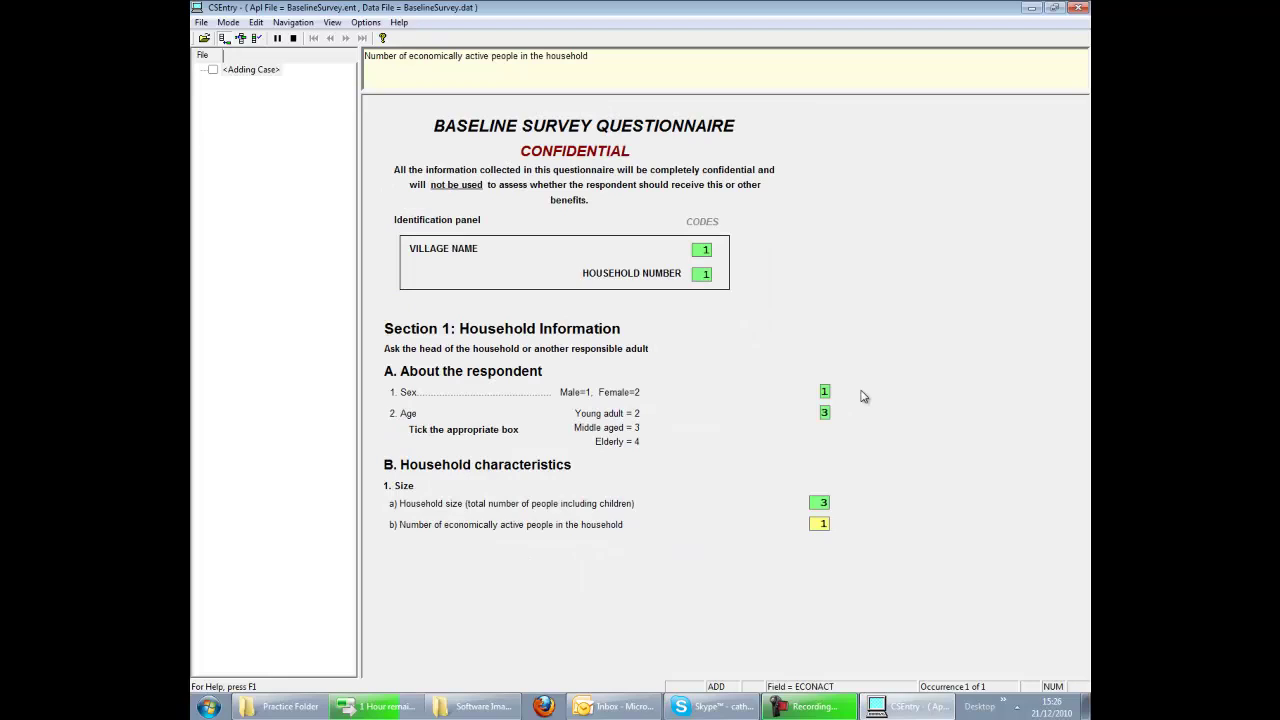
pyautogui.press('Return')
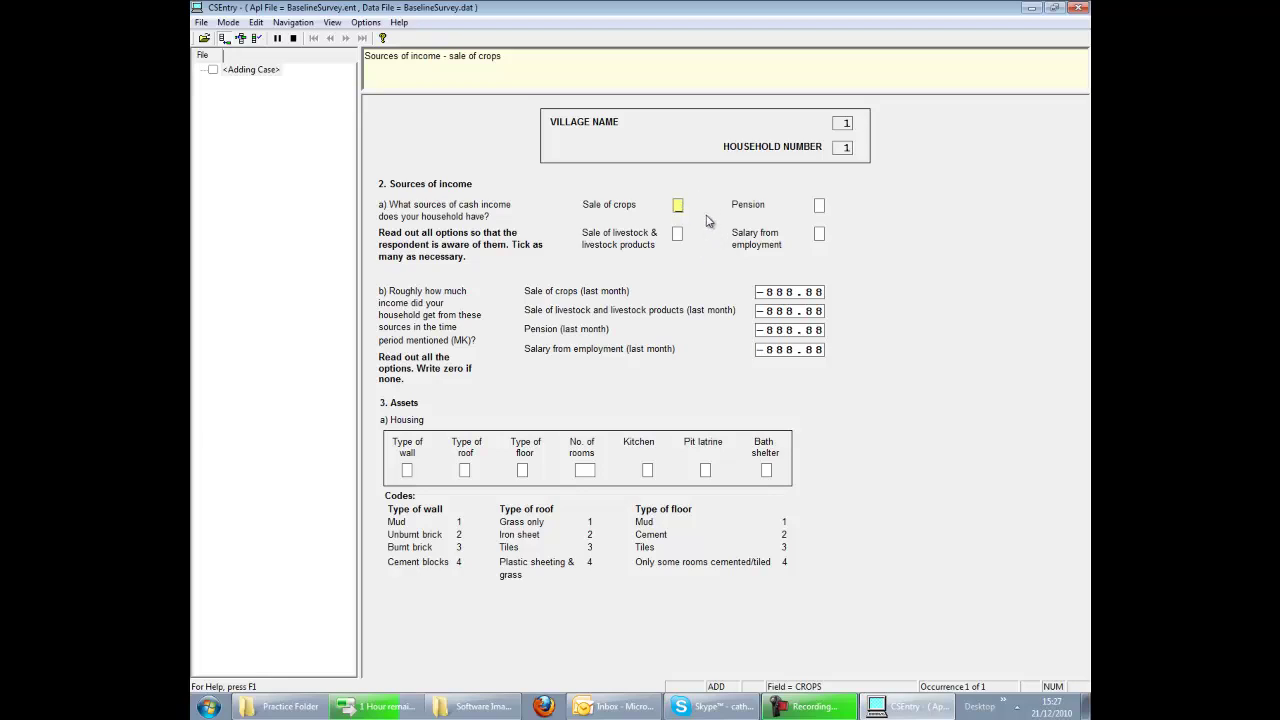
# Step: Code crops, livestock and pension as 0 and salary as 1, with last month's salary income of 450.32
pyautogui.write('000')
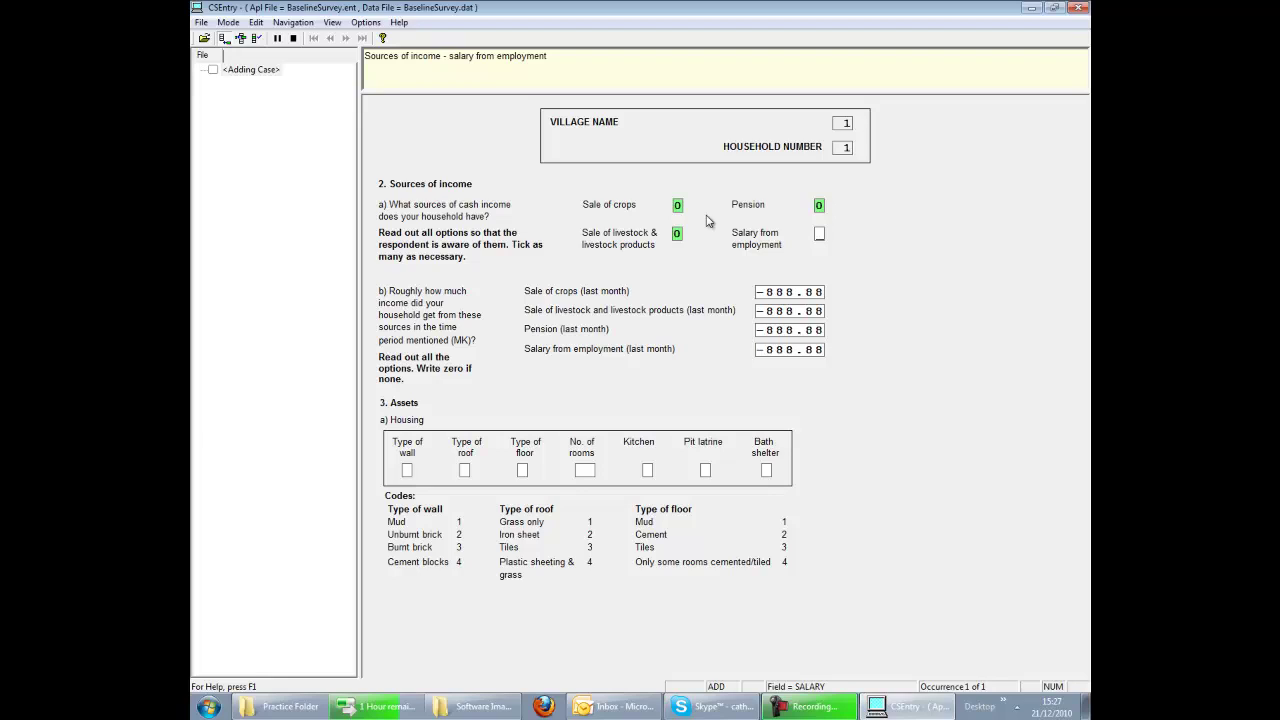
pyautogui.write('1')
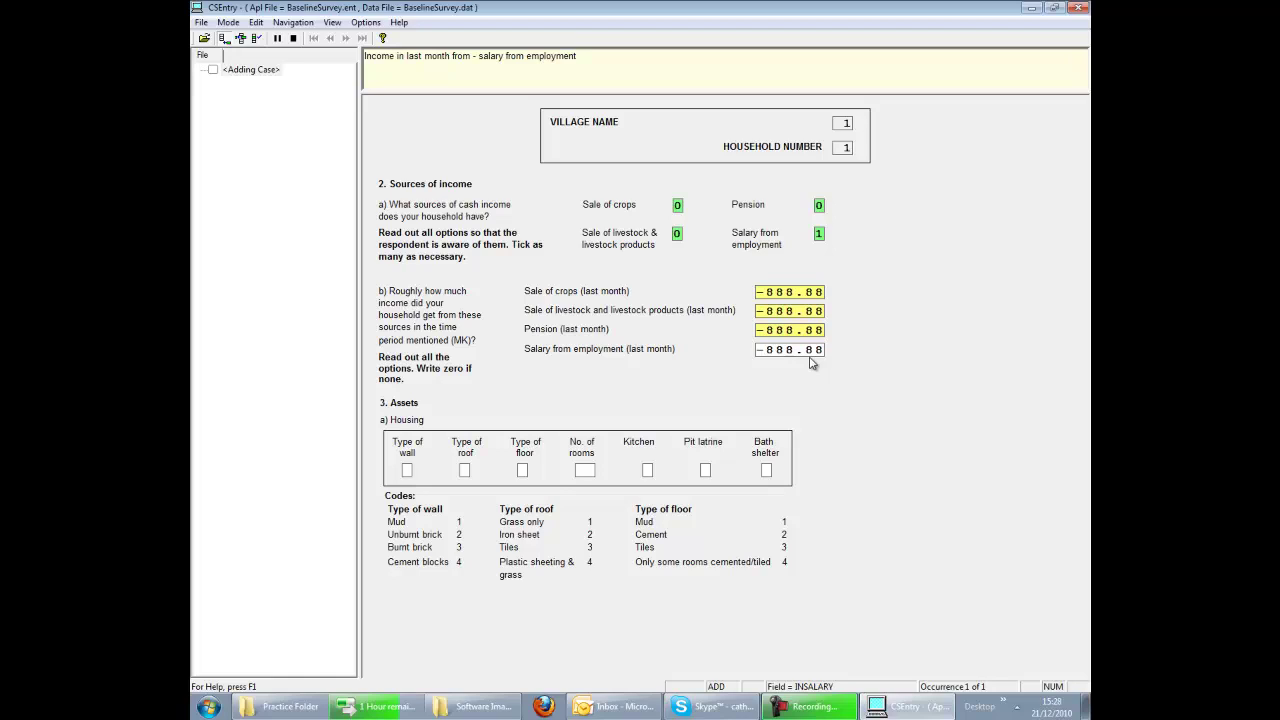
pyautogui.write('450.32')
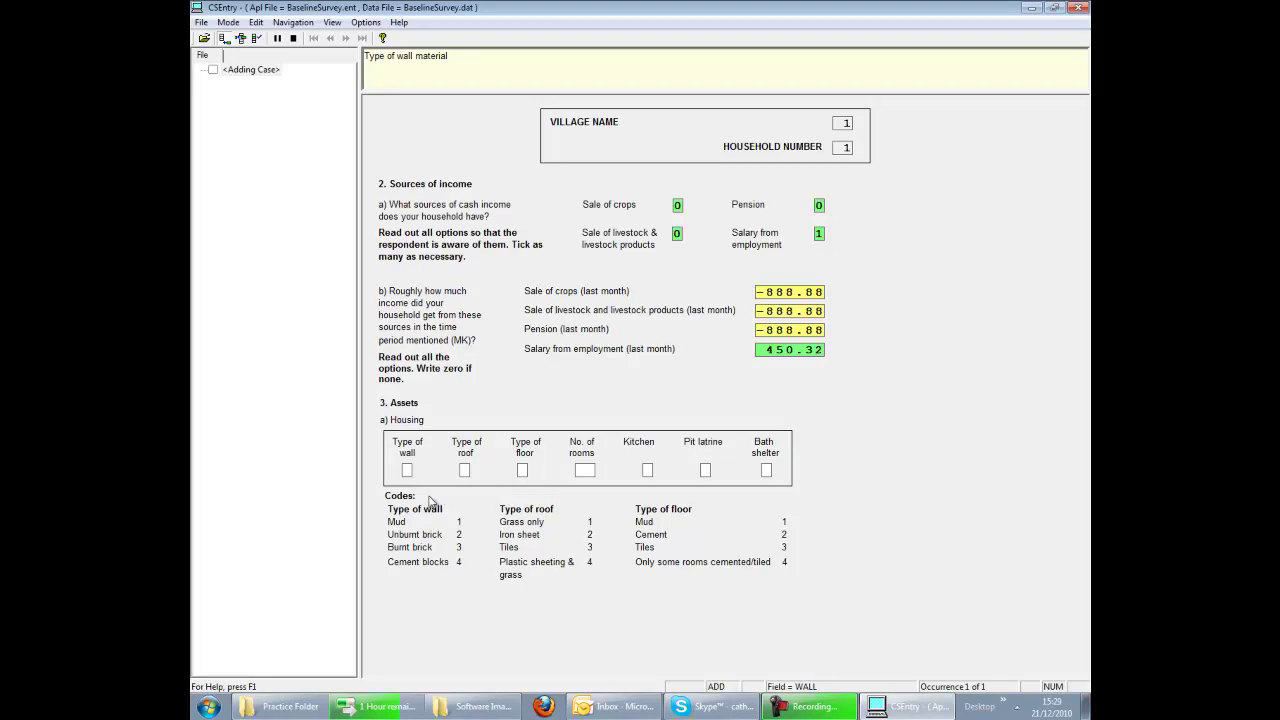
# Step: Fill in the housing assets with wall 3, roof 3, floor 2, 5 rooms, kitchen 1 and pit latrine 1
pyautogui.write('33')
pyautogui.write('2')
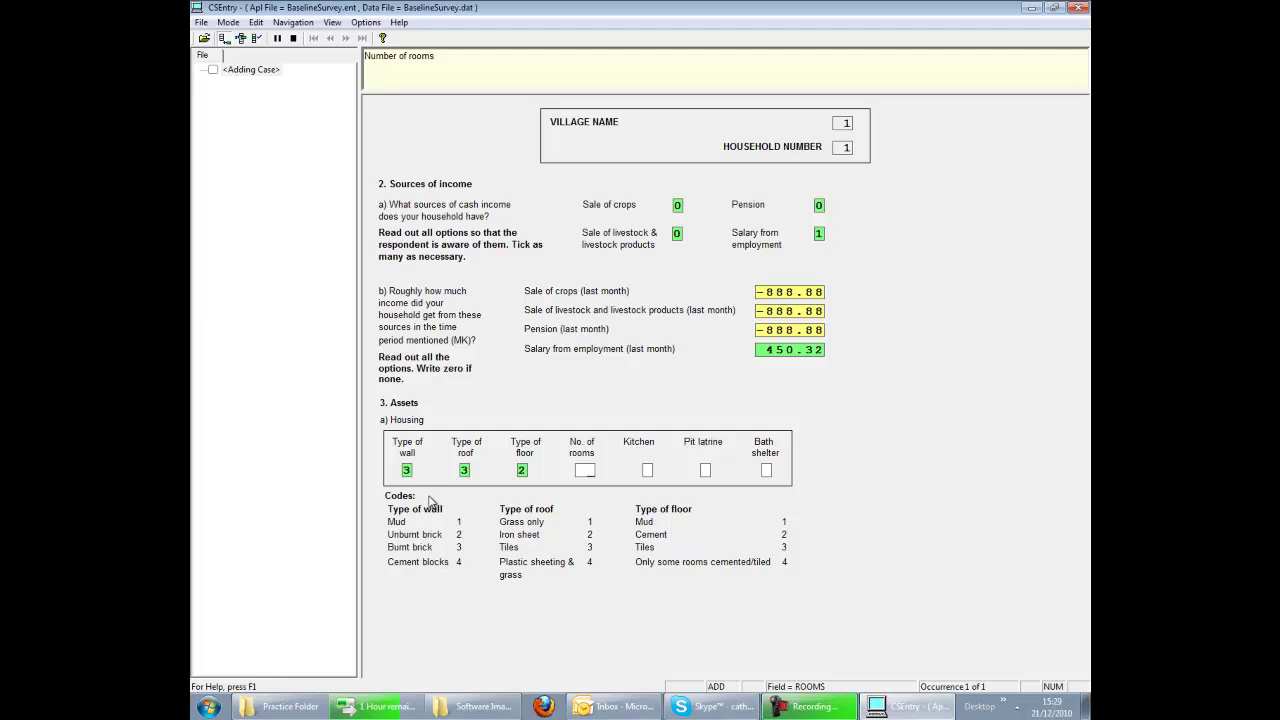
pyautogui.write('5')
pyautogui.press('Return')
pyautogui.write('11')
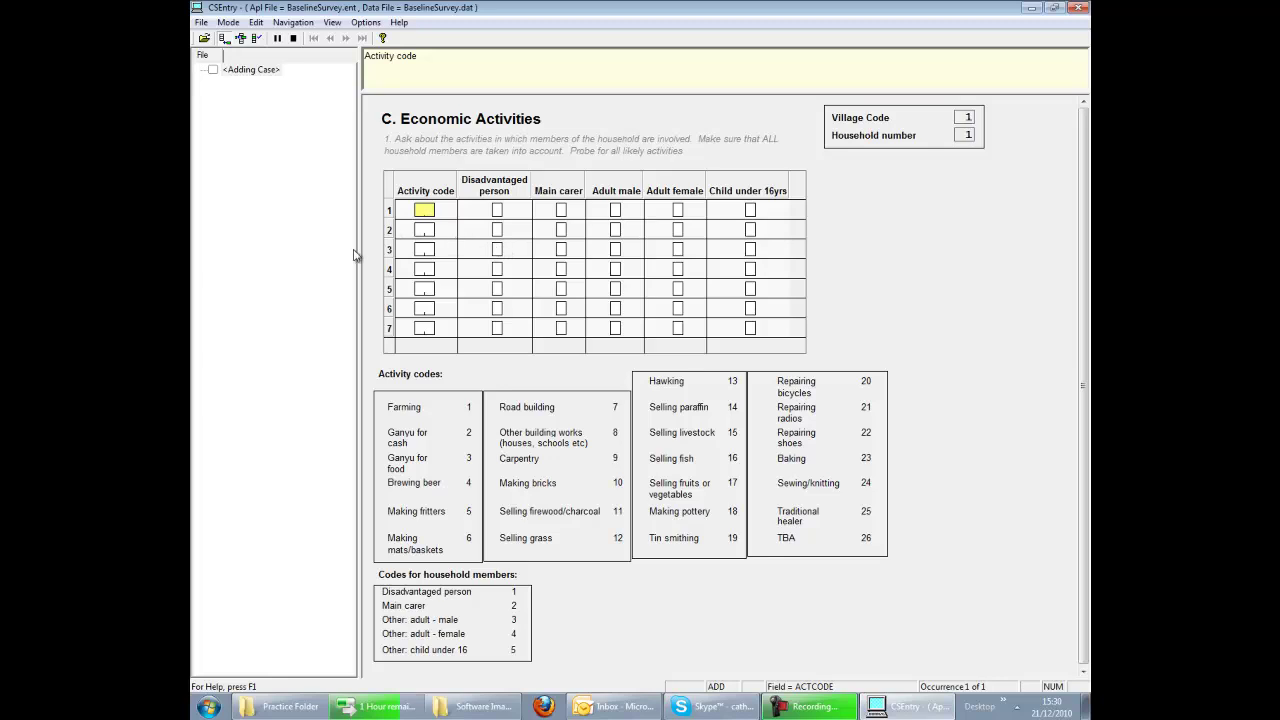
# Step: Record activity 24 for main carer and adult female and activity 8 for adult male, others 0, and accept the case
pyautogui.write('24')
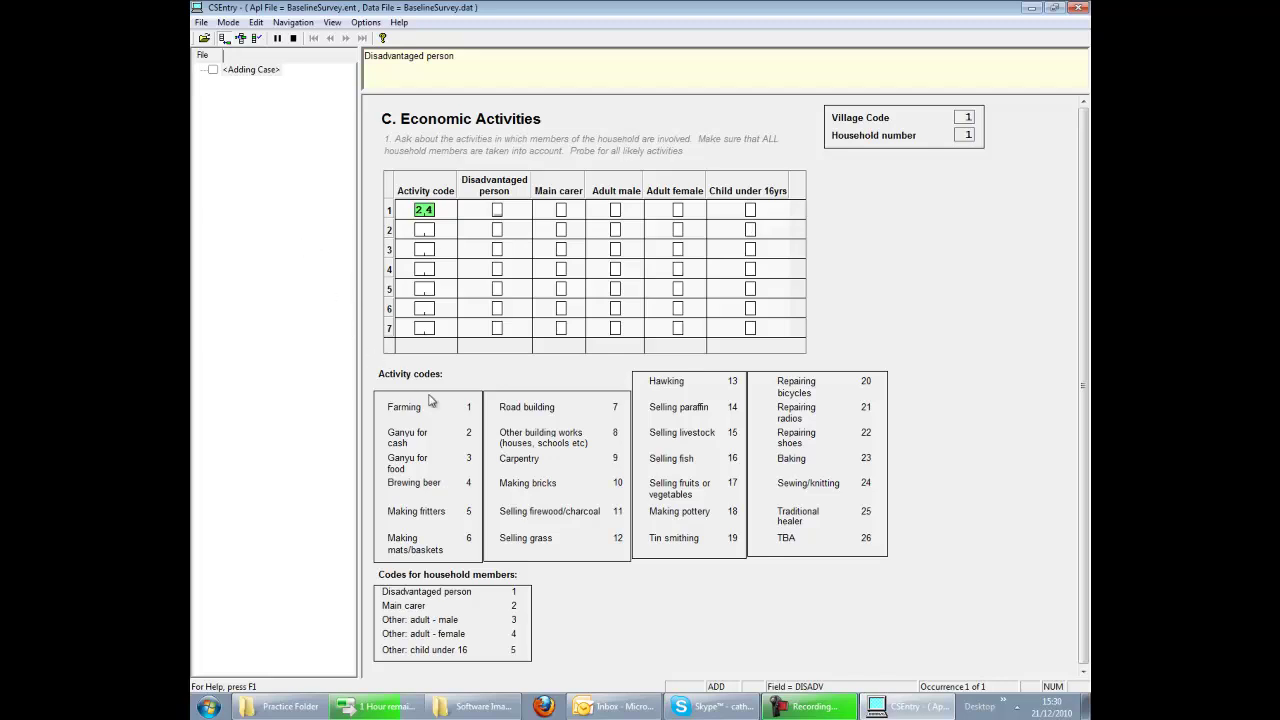
pyautogui.write('01010')
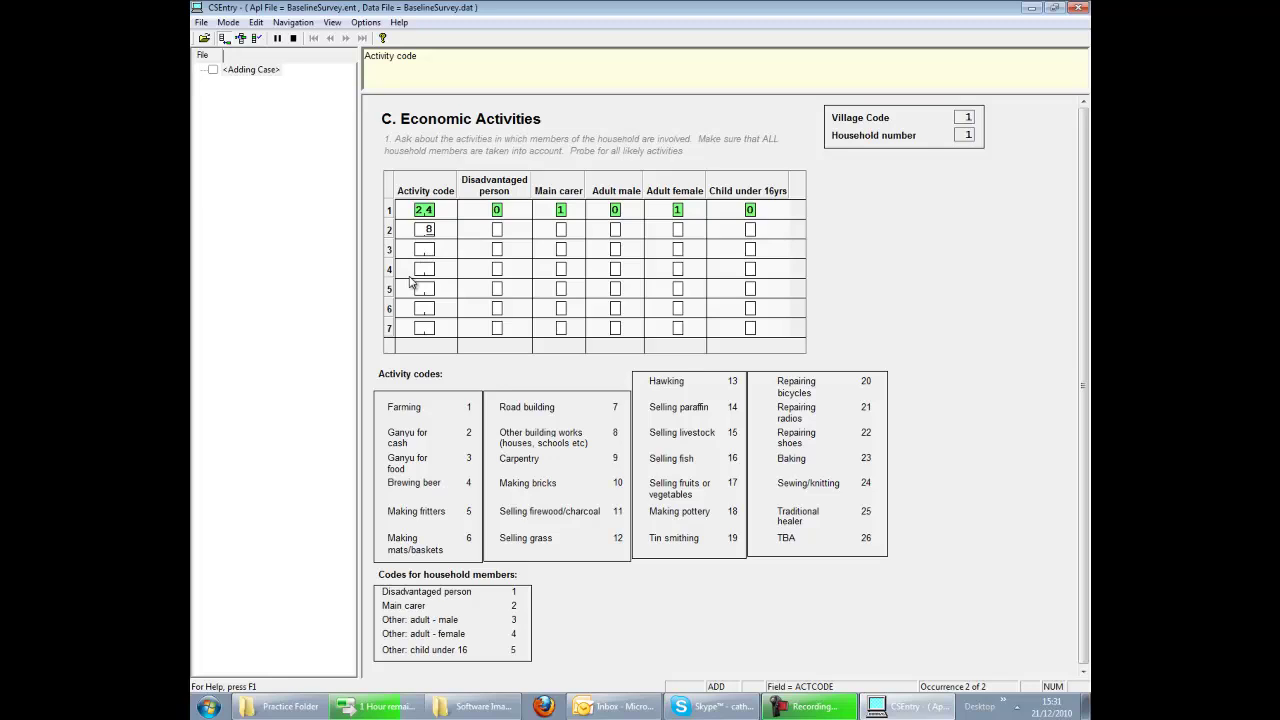
pyautogui.press('Return')
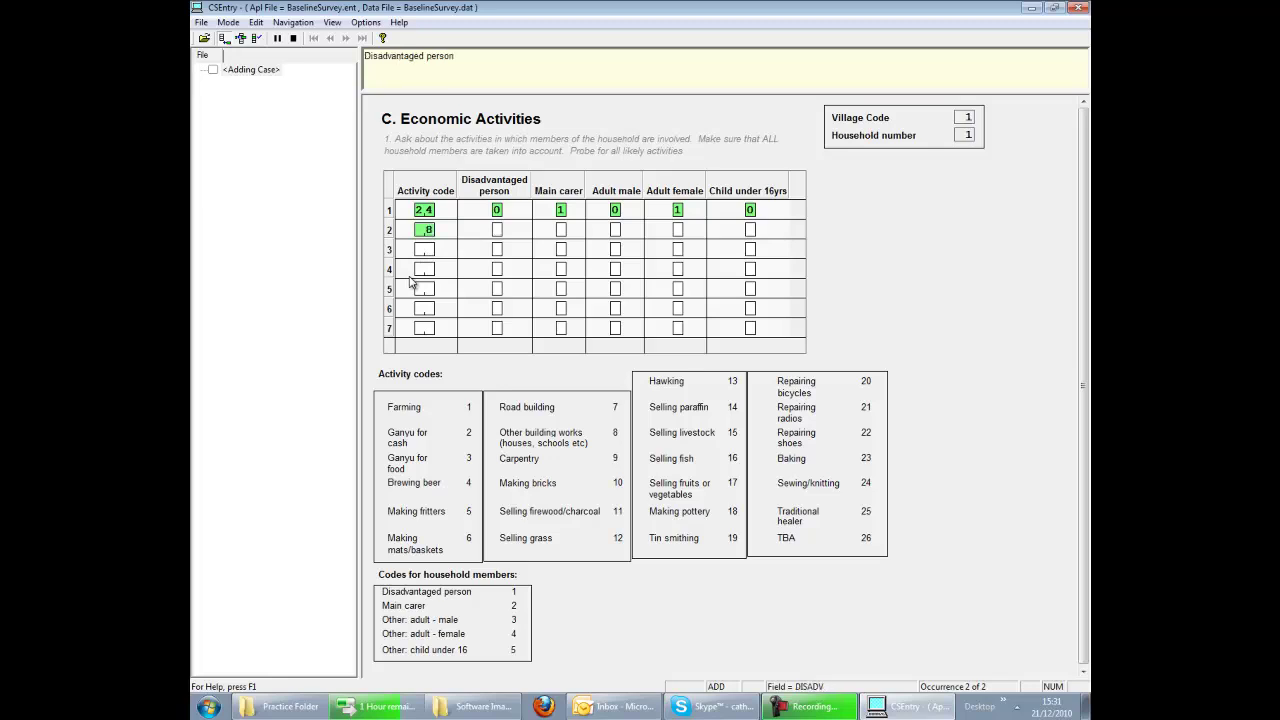
pyautogui.write('00100')
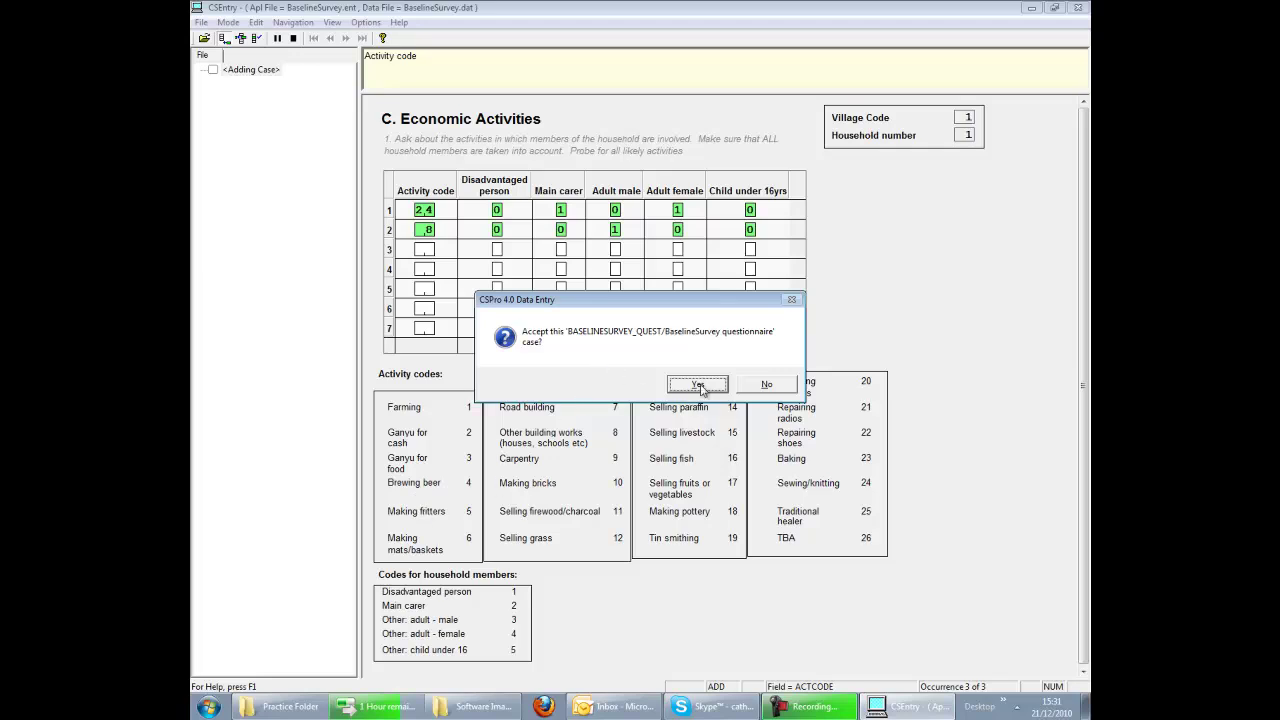
pyautogui.click(698, 385)
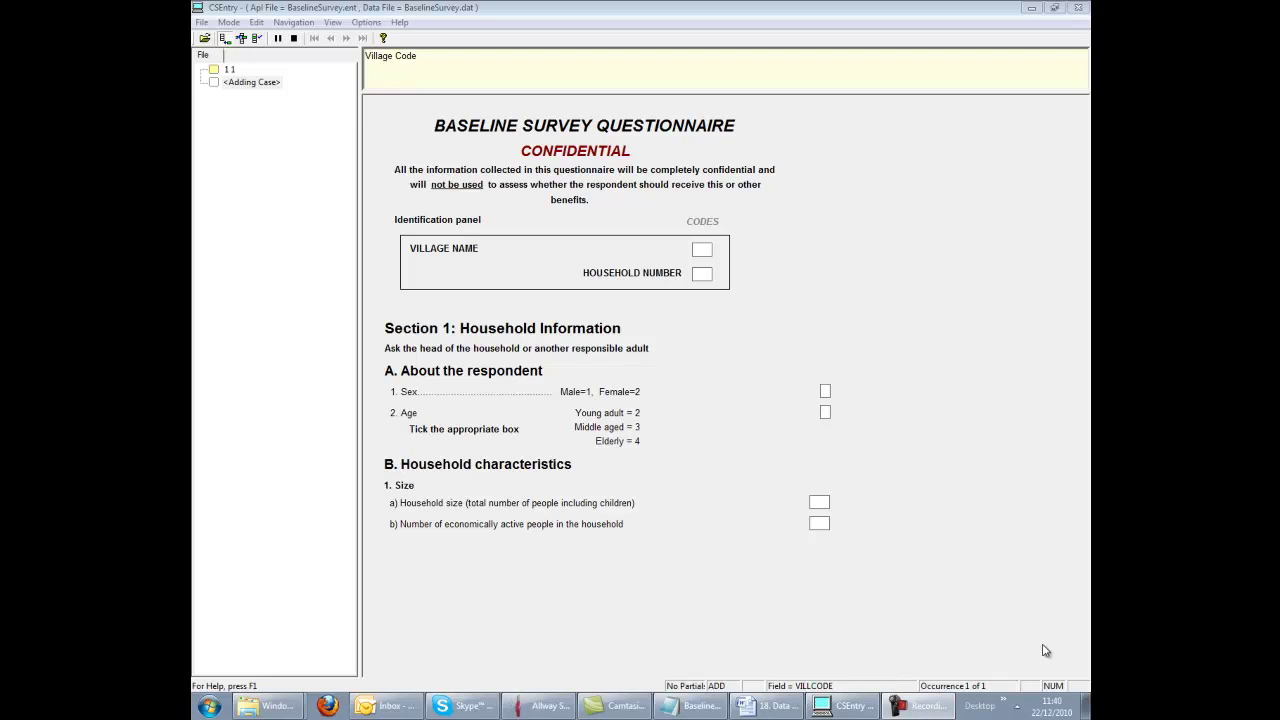
# Step: Try to start a second case with village code 1 and household number 1
pyautogui.click(702, 250)
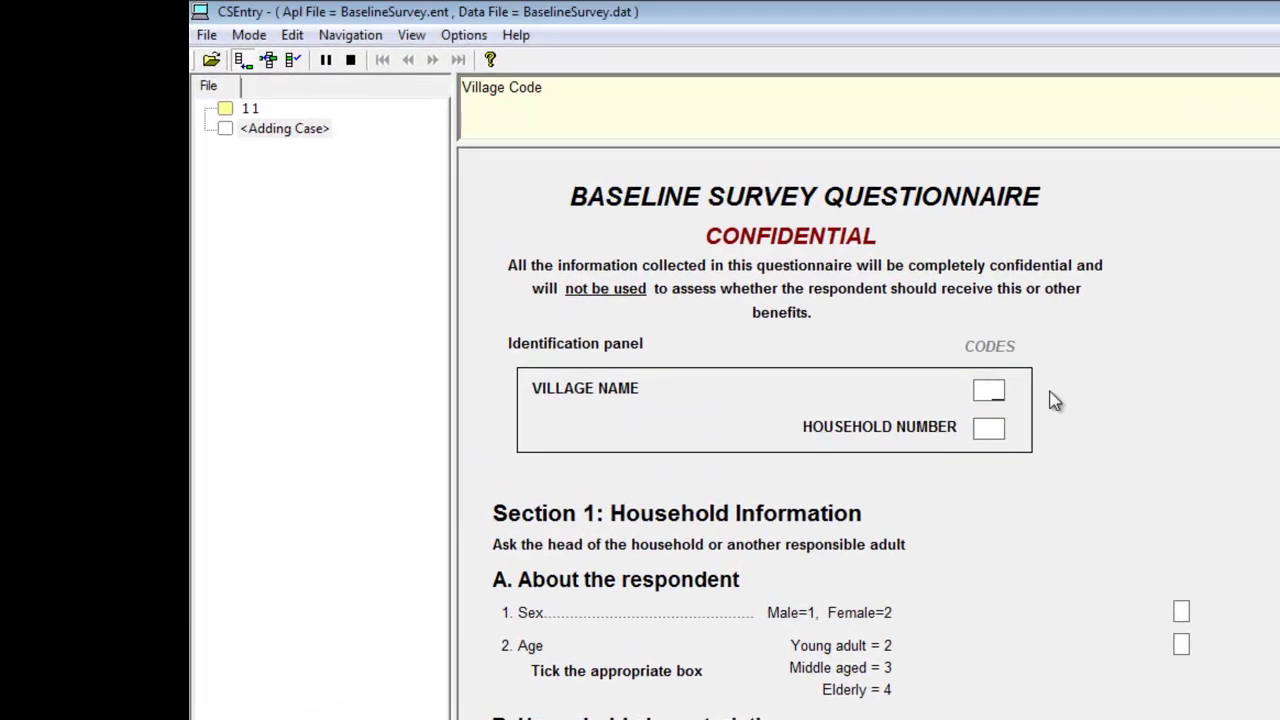
pyautogui.write('1')
pyautogui.press('Return')
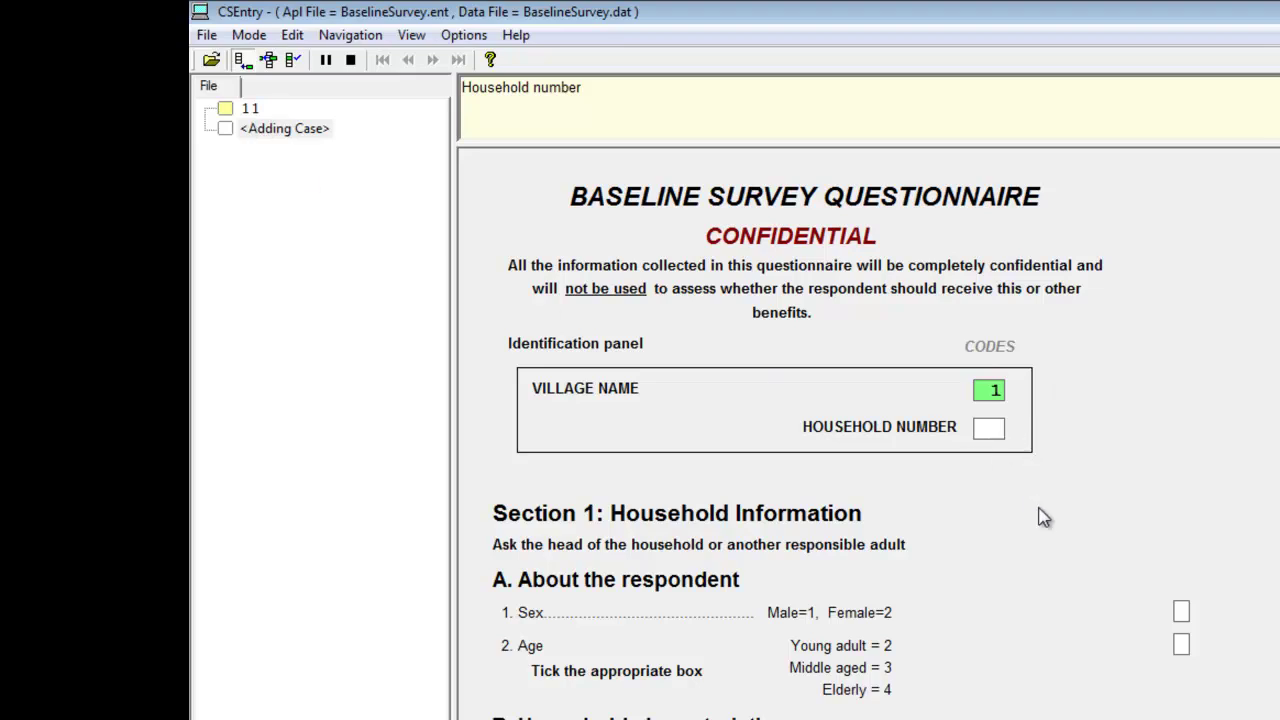
pyautogui.write('1')
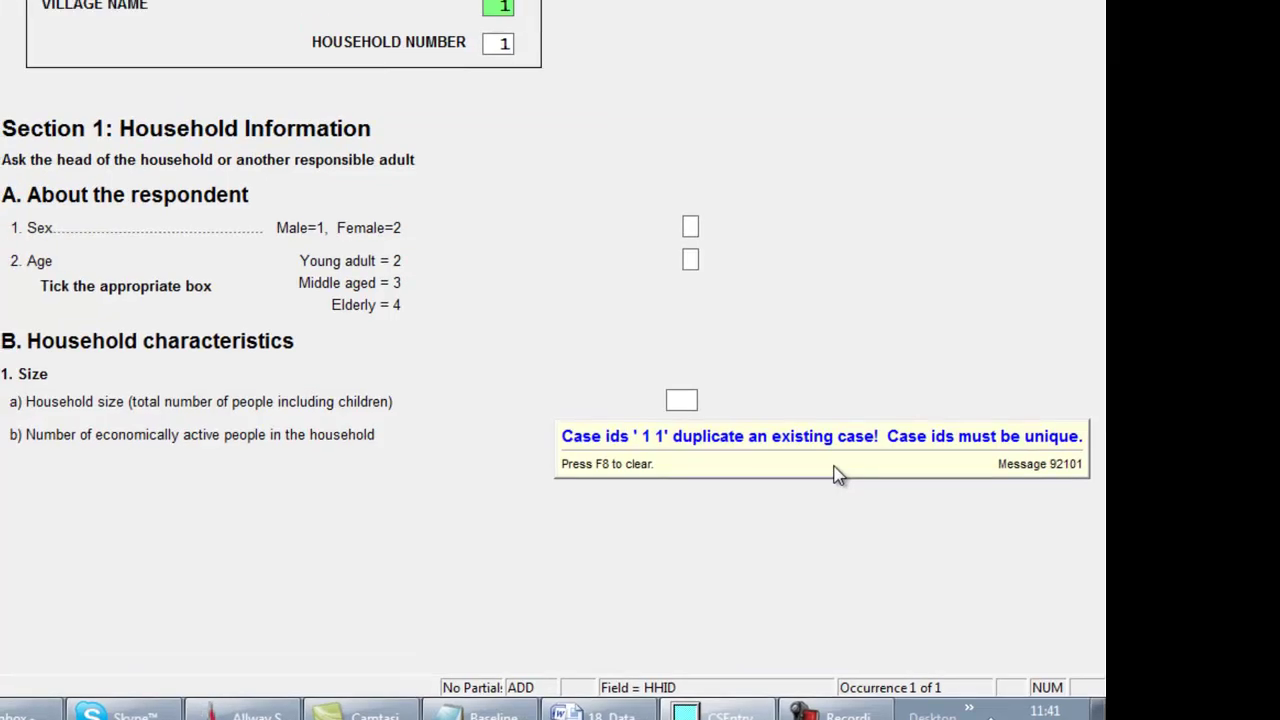
# Step: Set the second case's household number to 2, and the respondent's sex to 2 and age to 4
pyautogui.write('2')
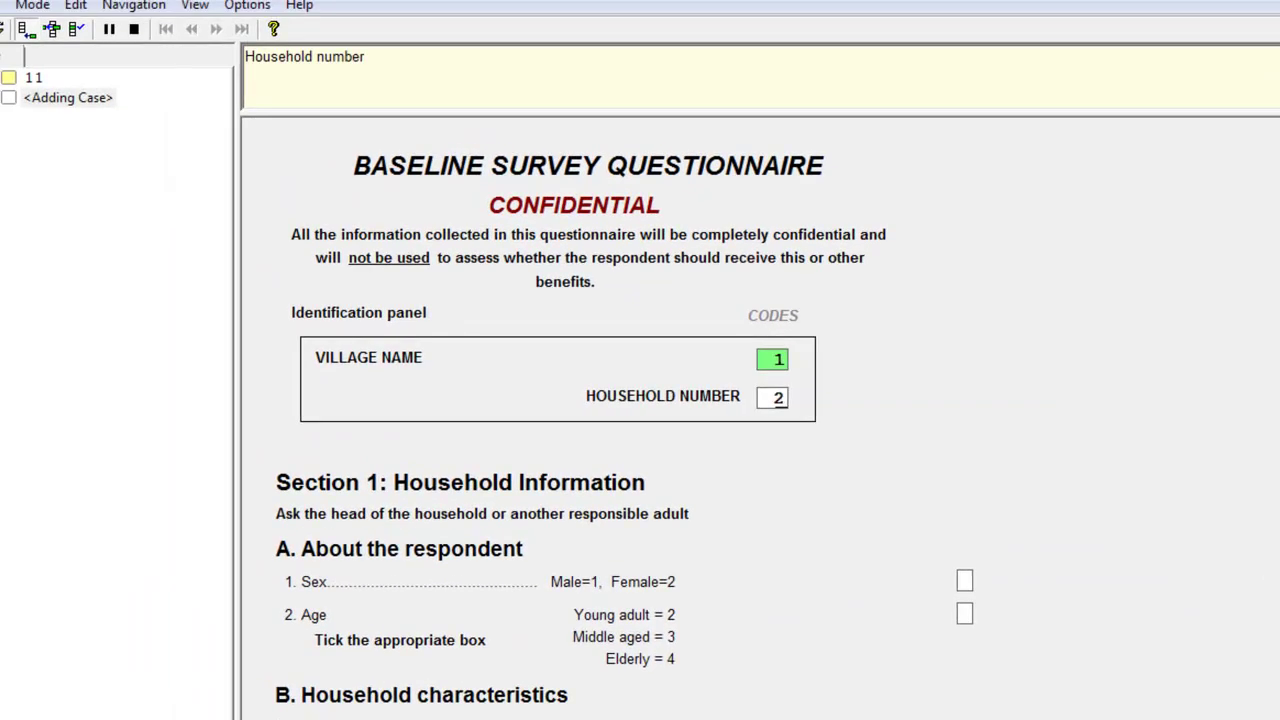
pyautogui.press('Return')
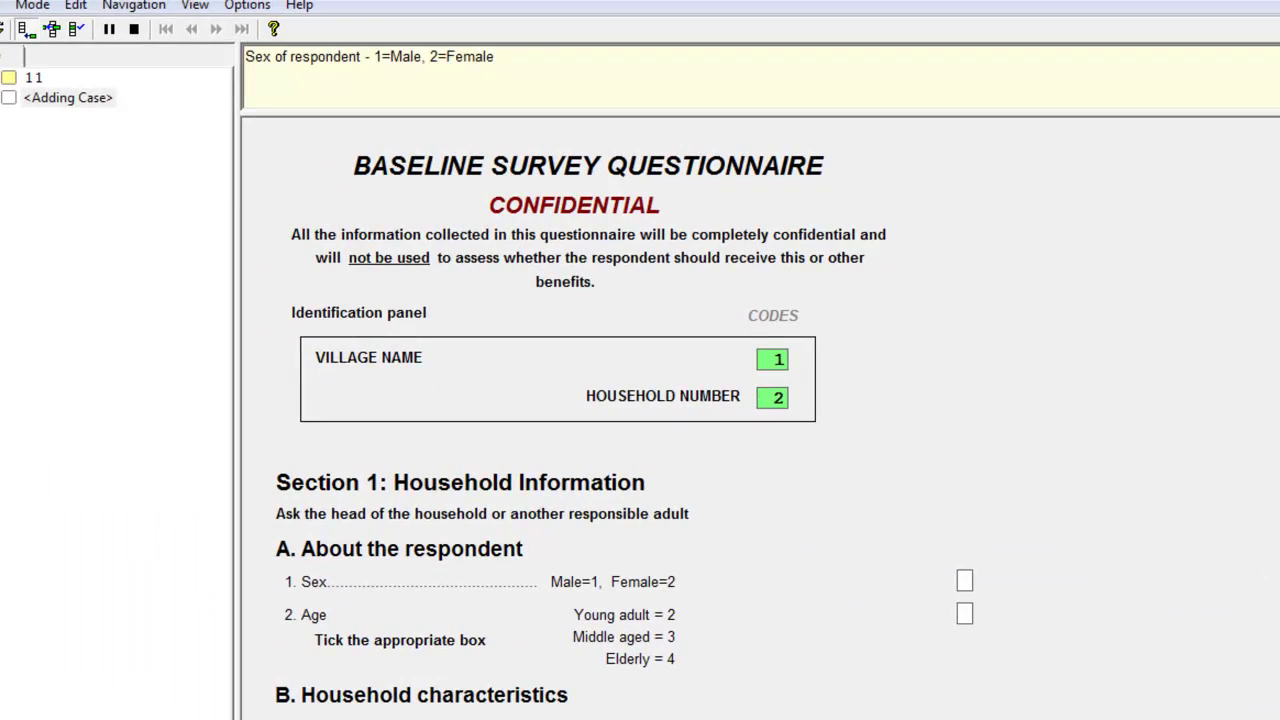
pyautogui.write('2')
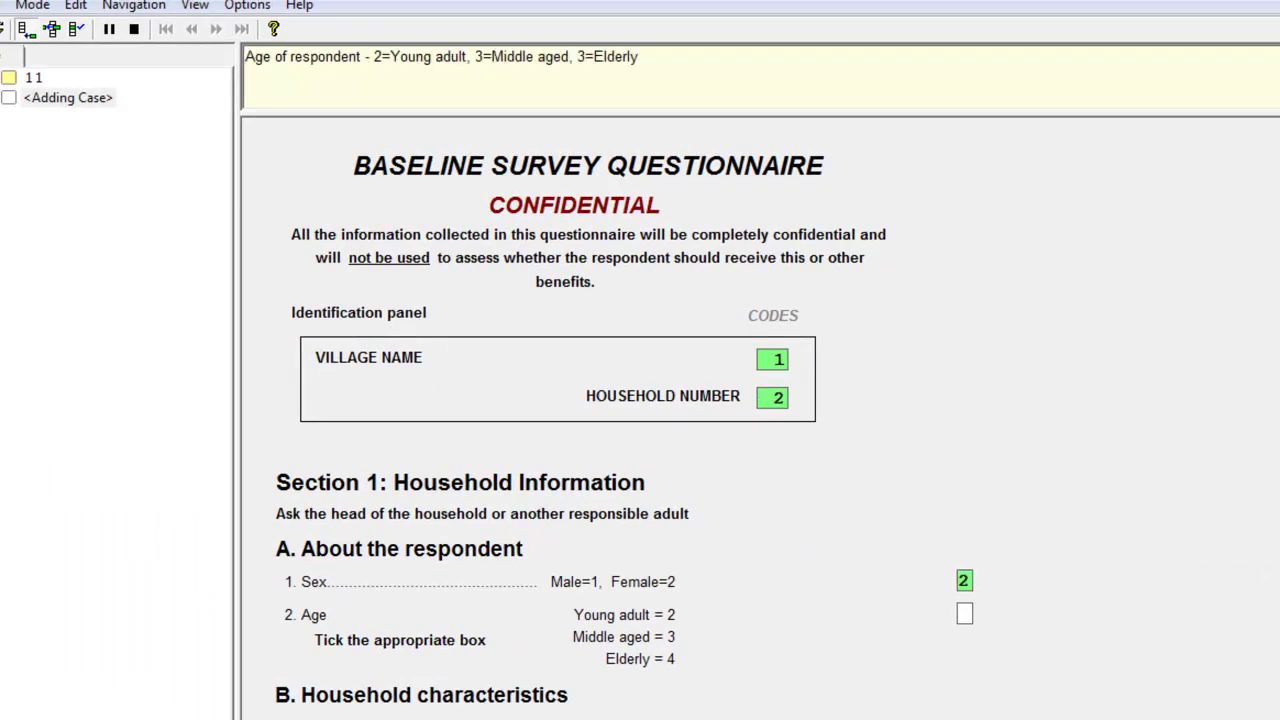
pyautogui.press('Return')
pyautogui.write('4')
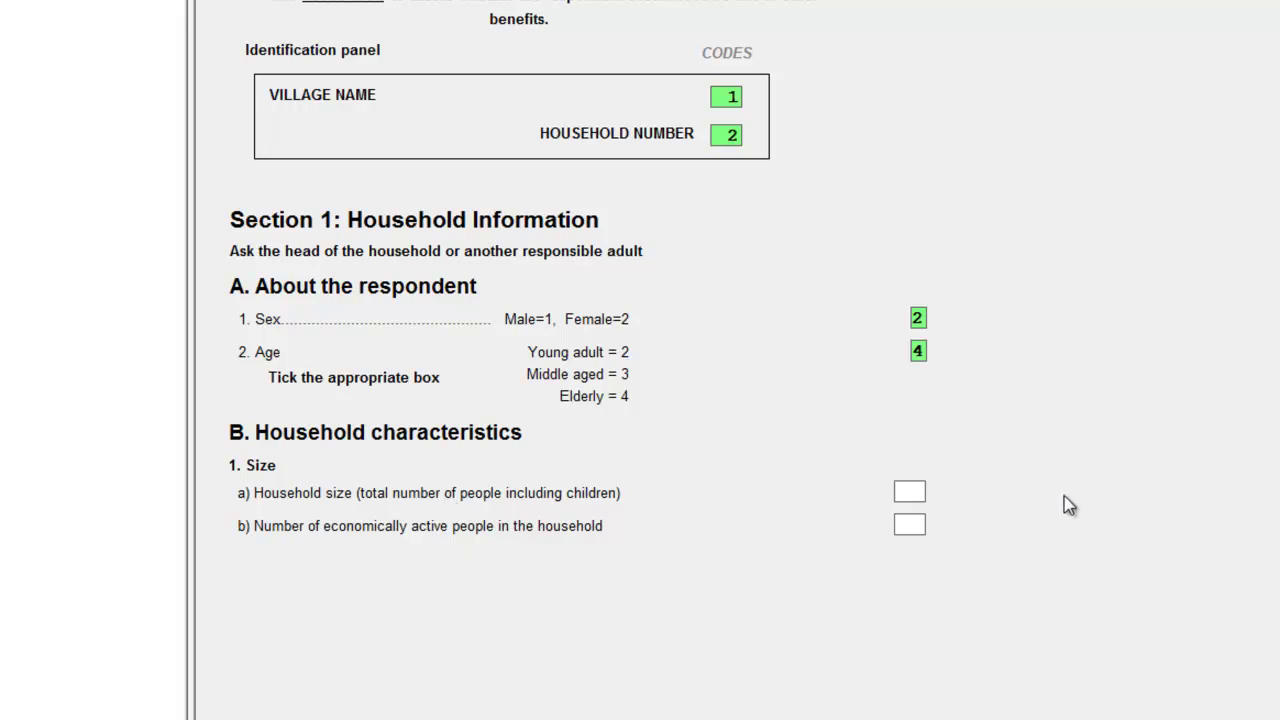
# Step: Enter household size 5, try 6 as the number of economically active people, and correct that number to 1
pyautogui.write('5')
pyautogui.press('Tab')
pyautogui.write('6')
pyautogui.press('Tab')
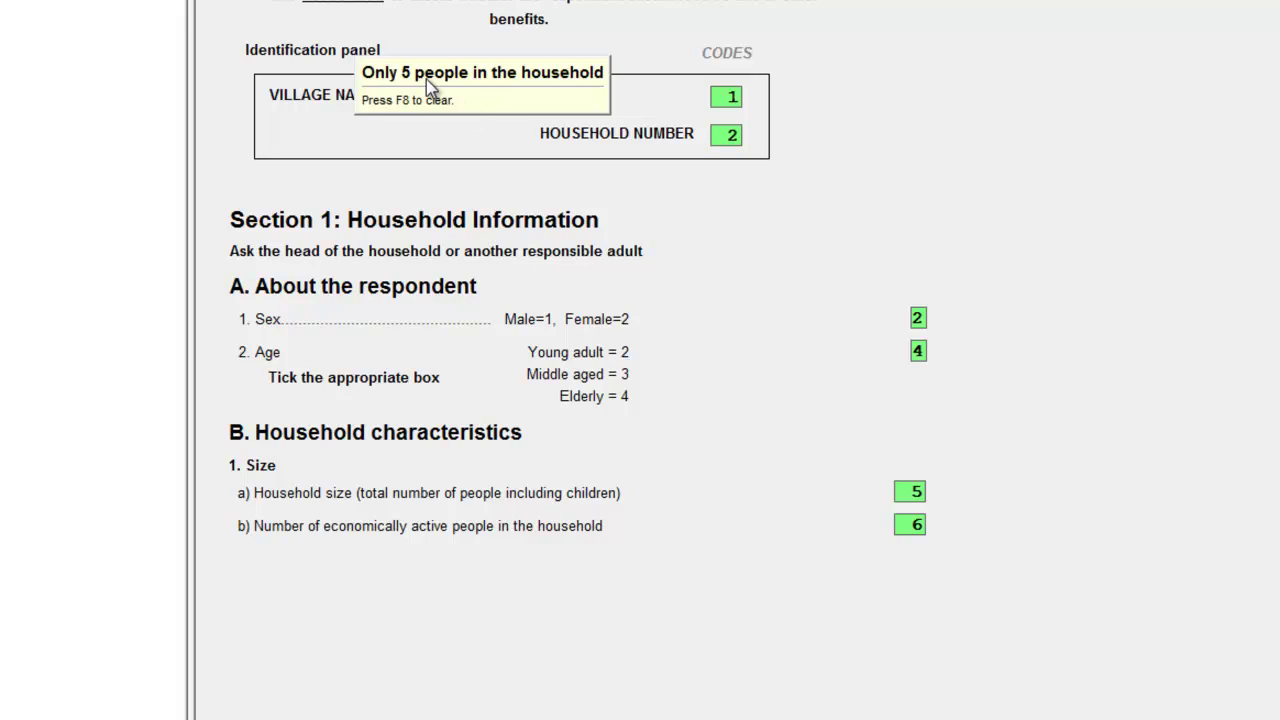
pyautogui.press('F8')
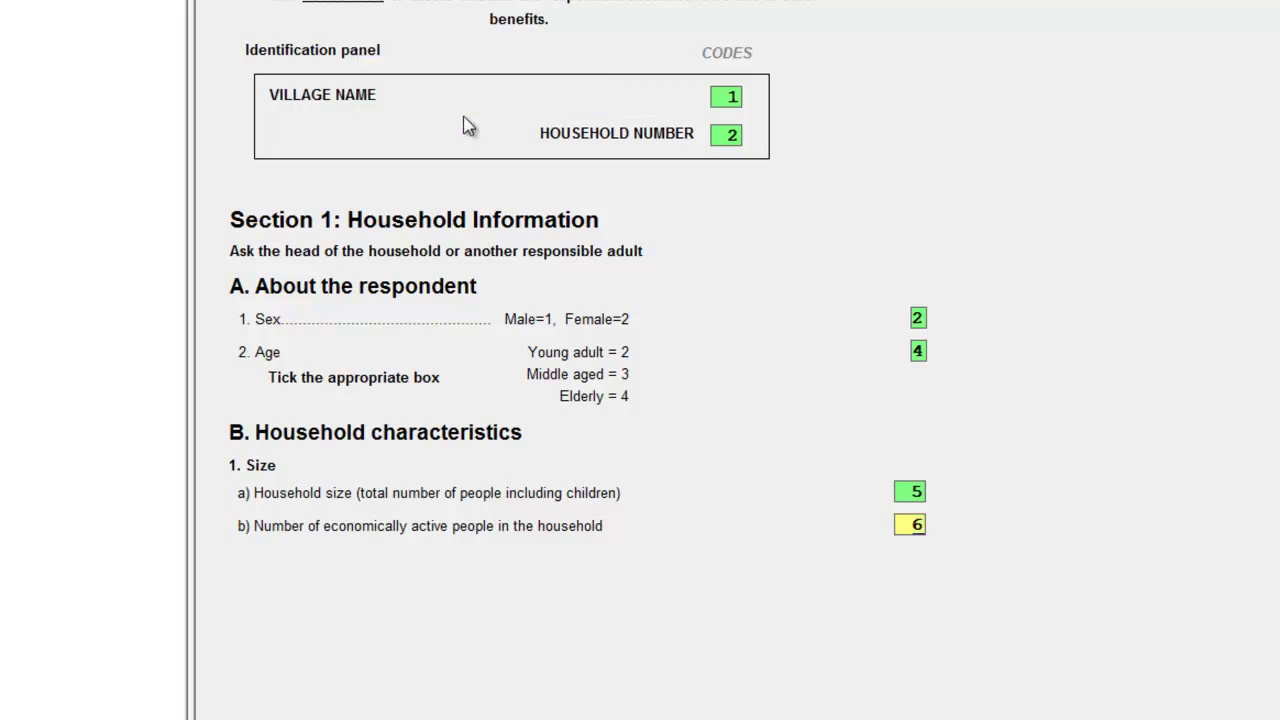
pyautogui.write('1')
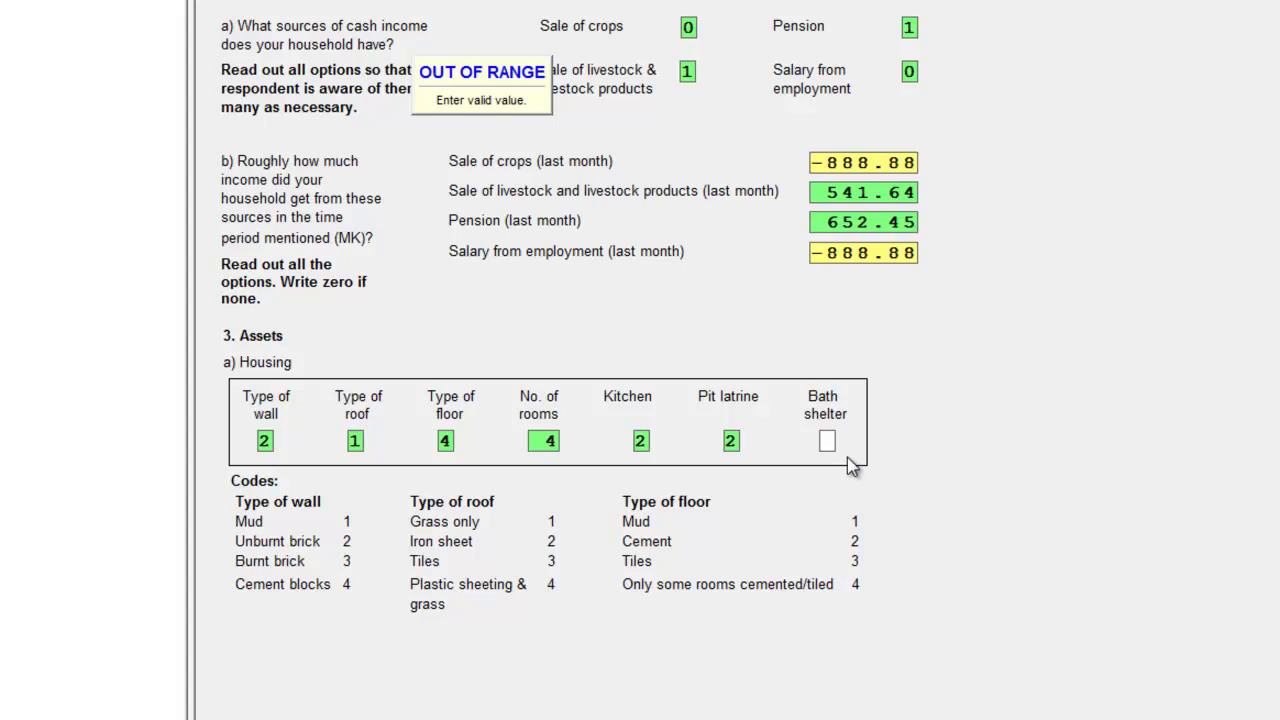
# Step: Skip the bath shelter question, leaving it blank, and return from the Economic Activities form to the income and housing form
pyautogui.click(503, 93)
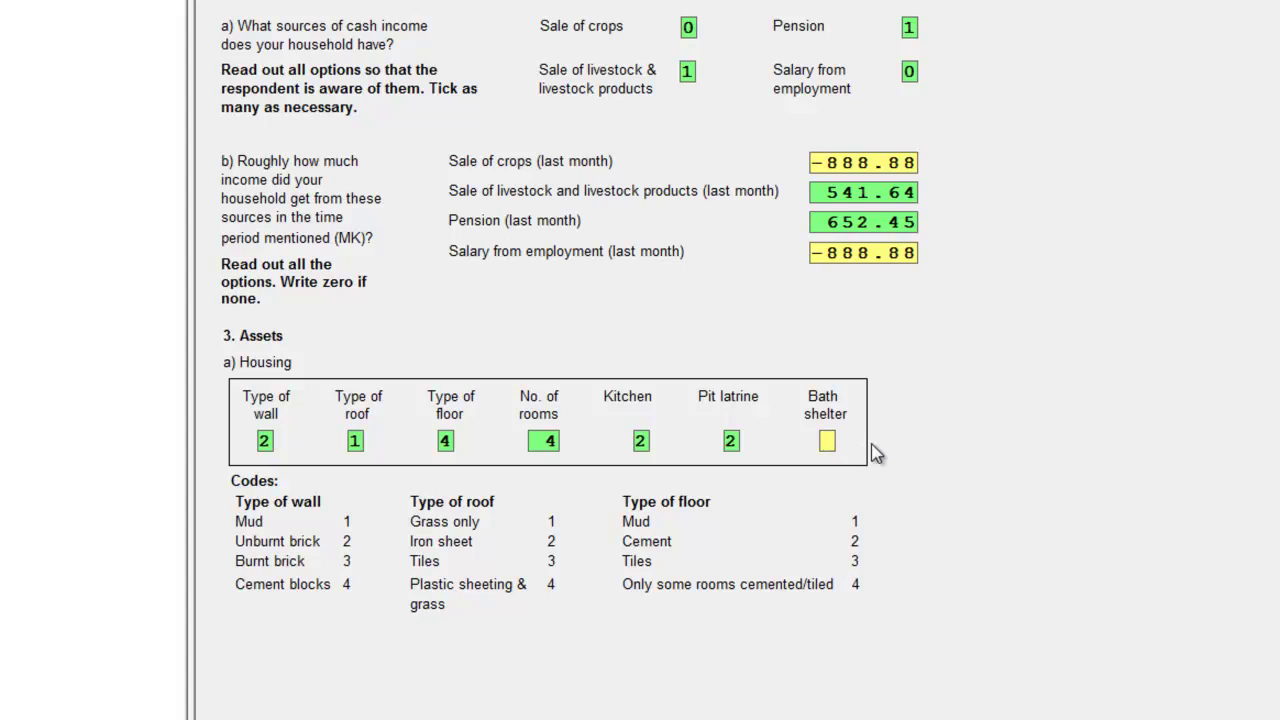
pyautogui.press('Return')
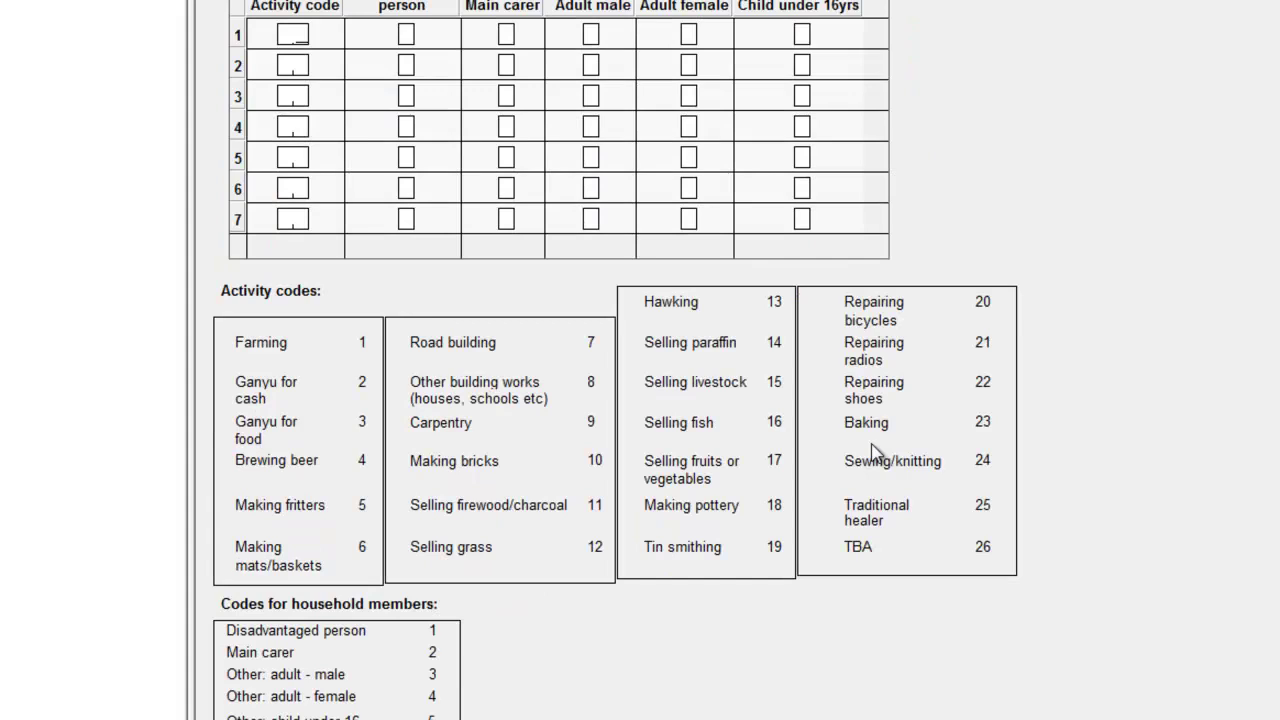
pyautogui.hotkey('shift', 'Tab')
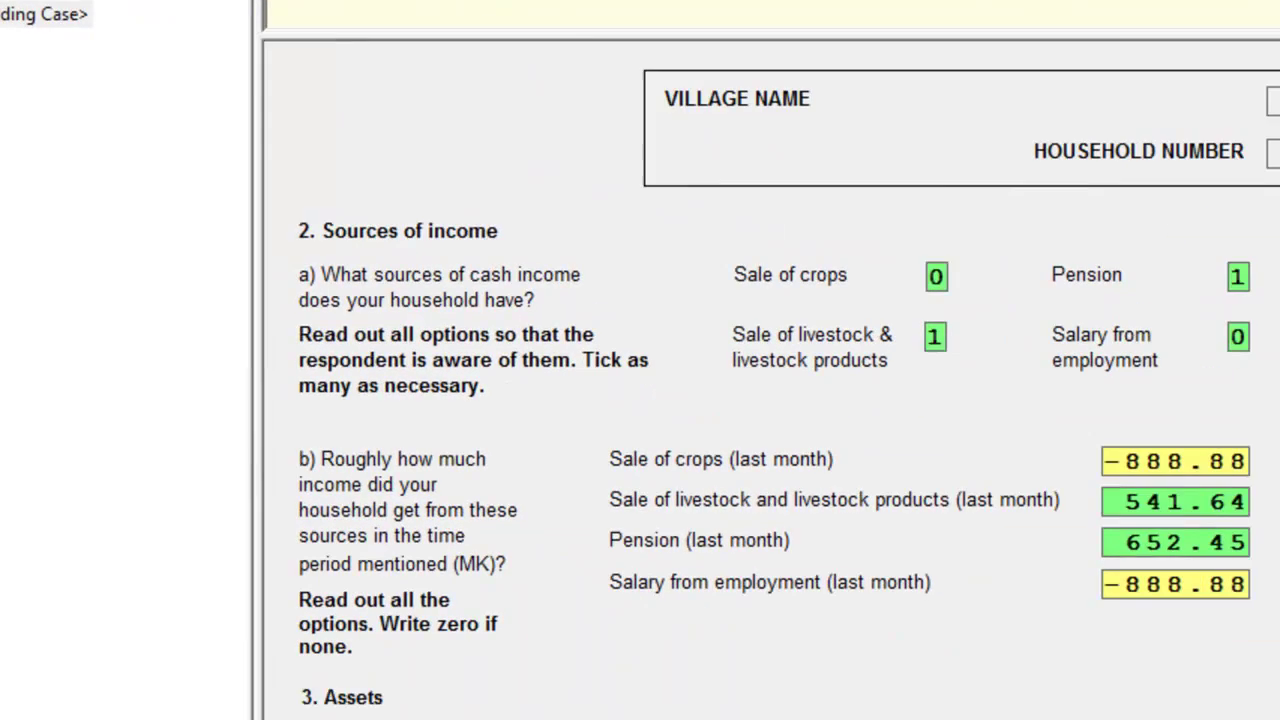
# Step: Stop adding the second case and save it as a partial case
pyautogui.click(412, 84)
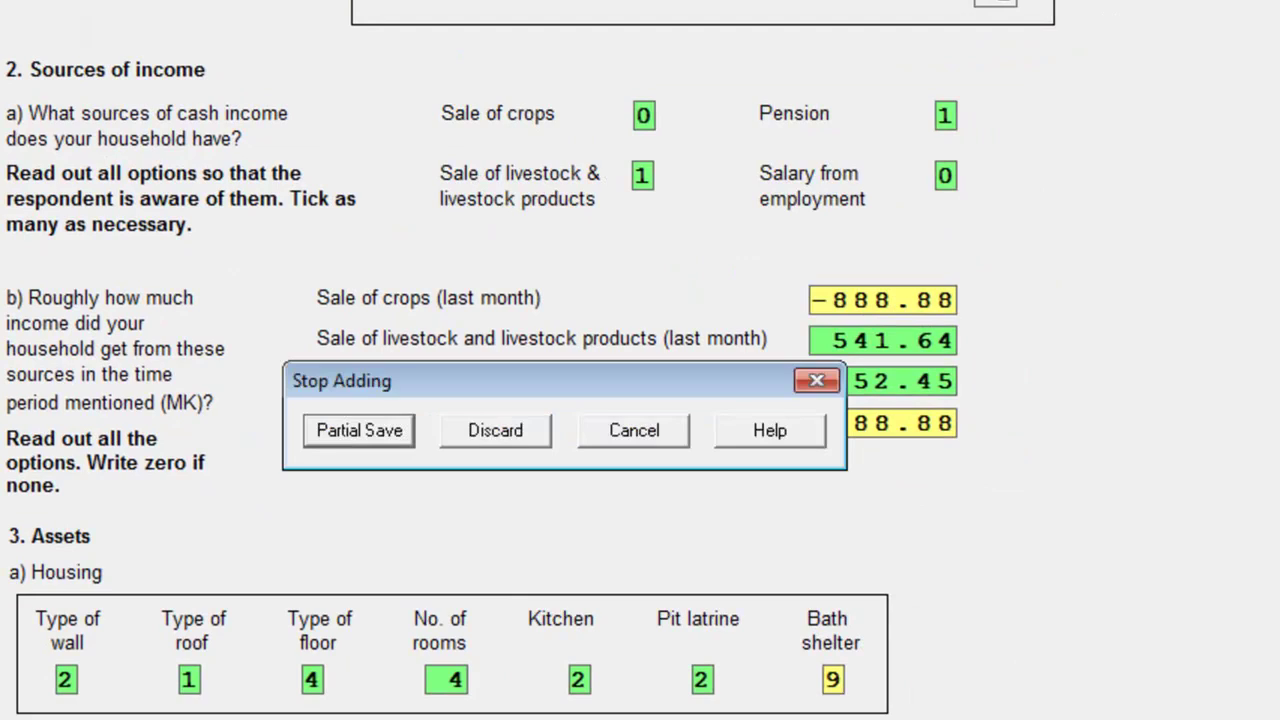
pyautogui.click(392, 432)
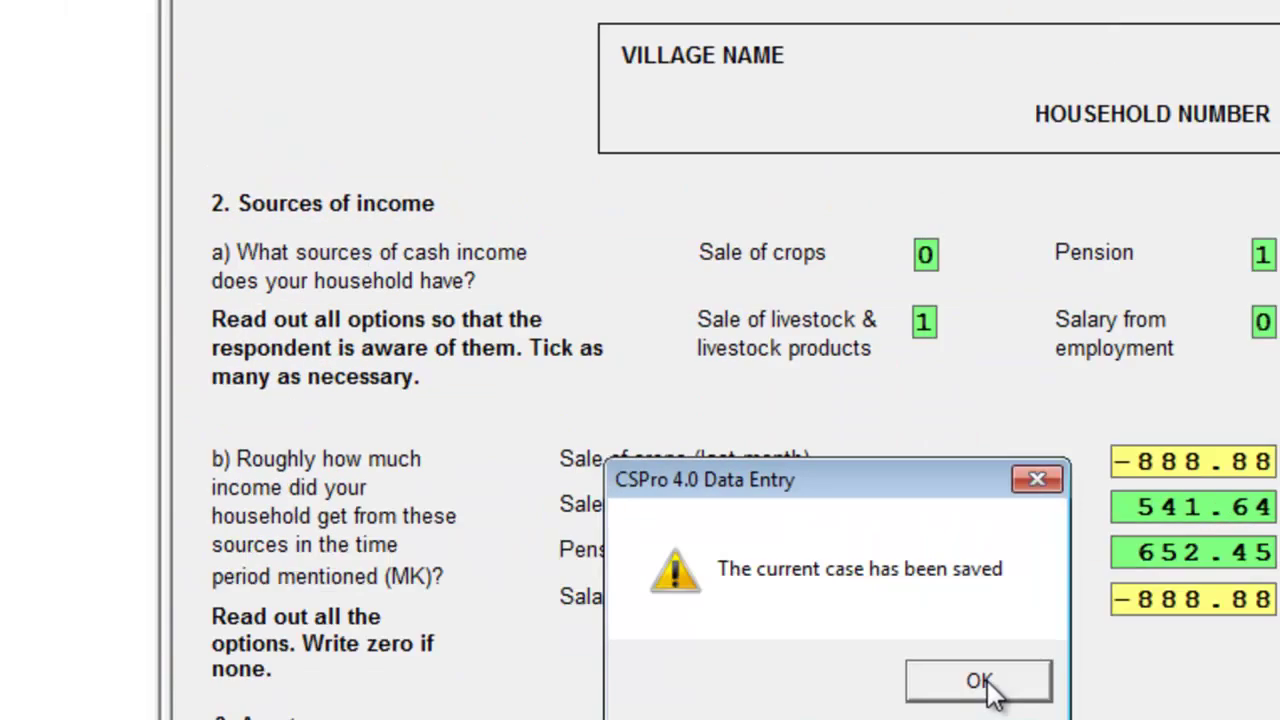
pyautogui.click(695, 498)
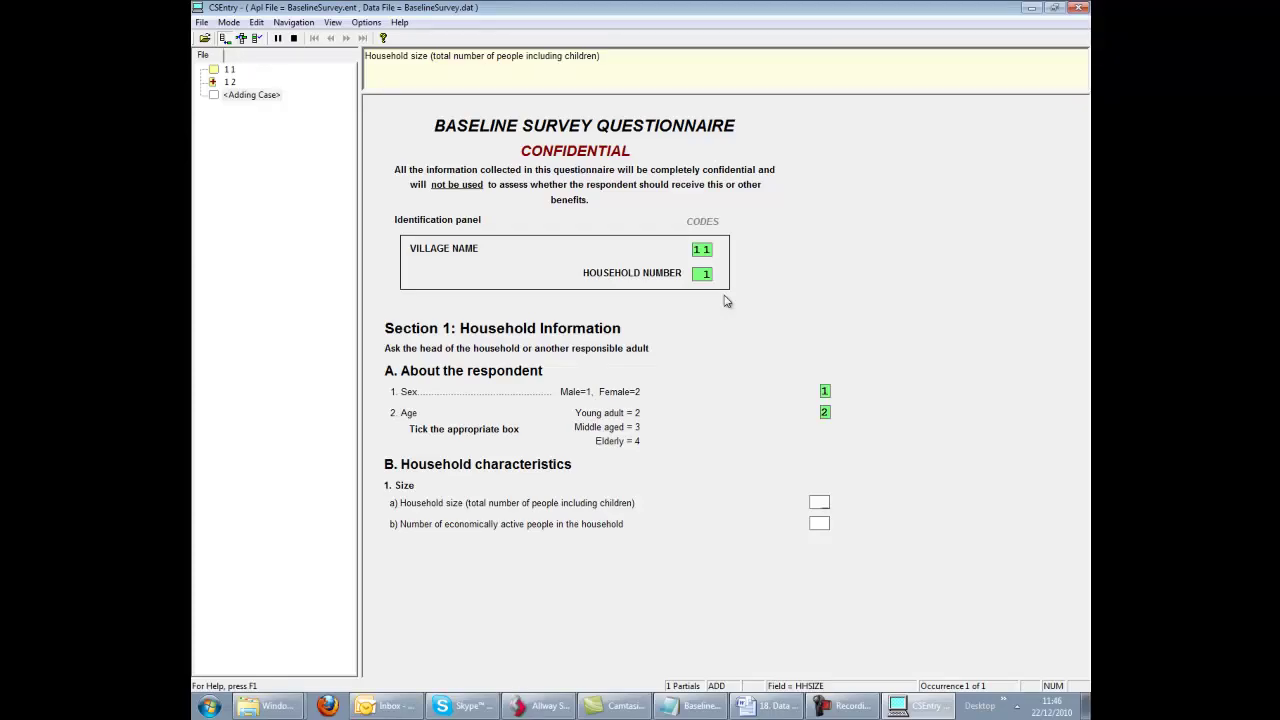
# Step: Set the household size to 10 in the new case for village code 11, household number 1
pyautogui.write('10')
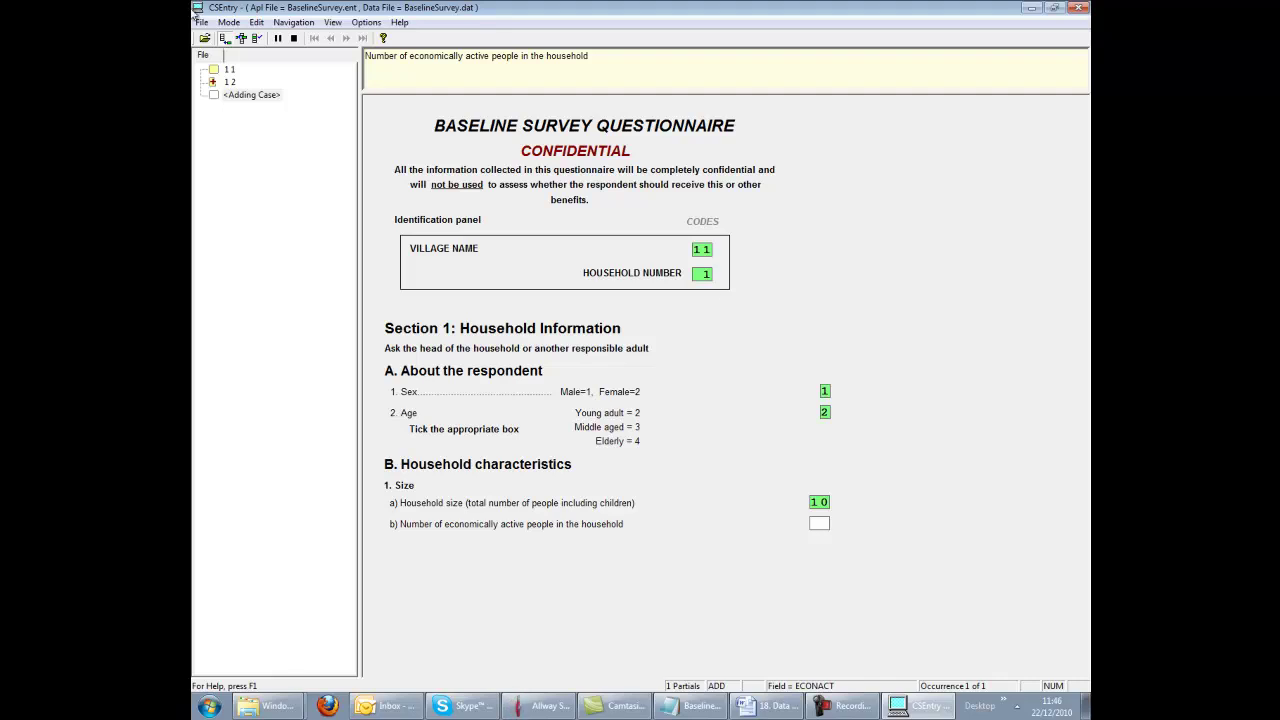
pyautogui.click(294, 40)
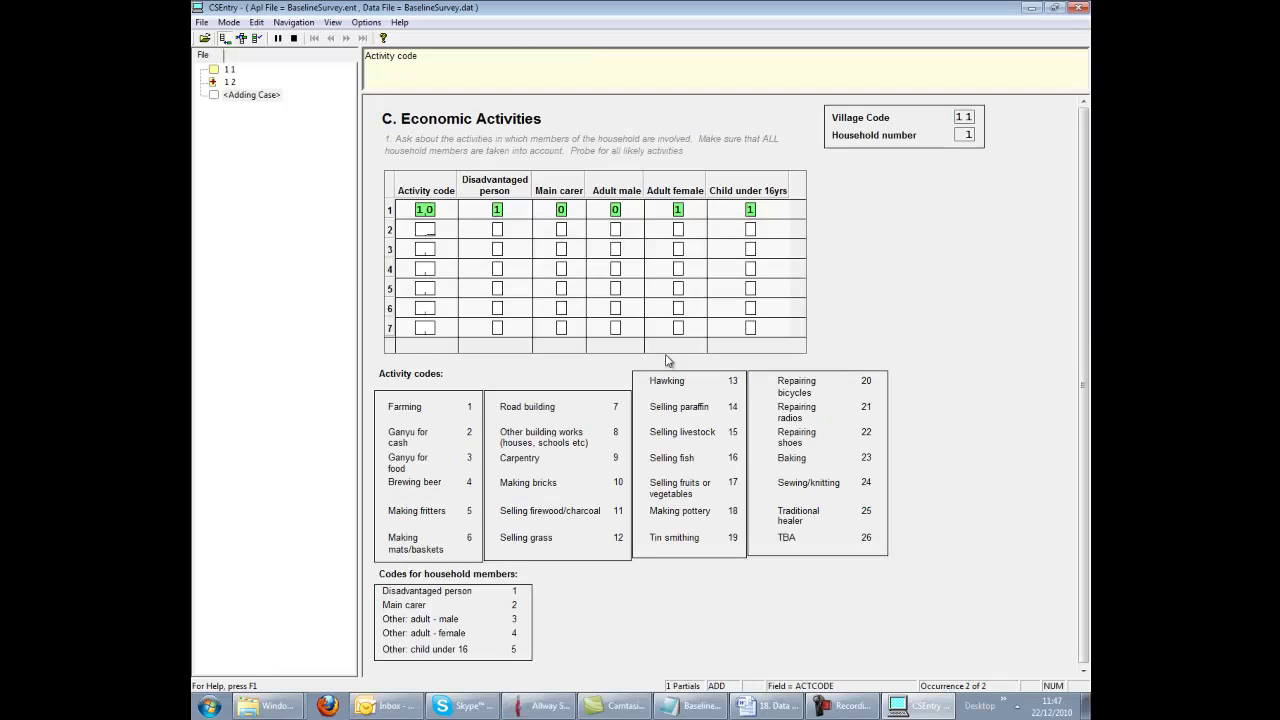
# Step: End the economic activities roster after its first row, decline accepting the case, and go back through the housing fields to the number of rooms
pyautogui.hotkey('ctrl', '/')
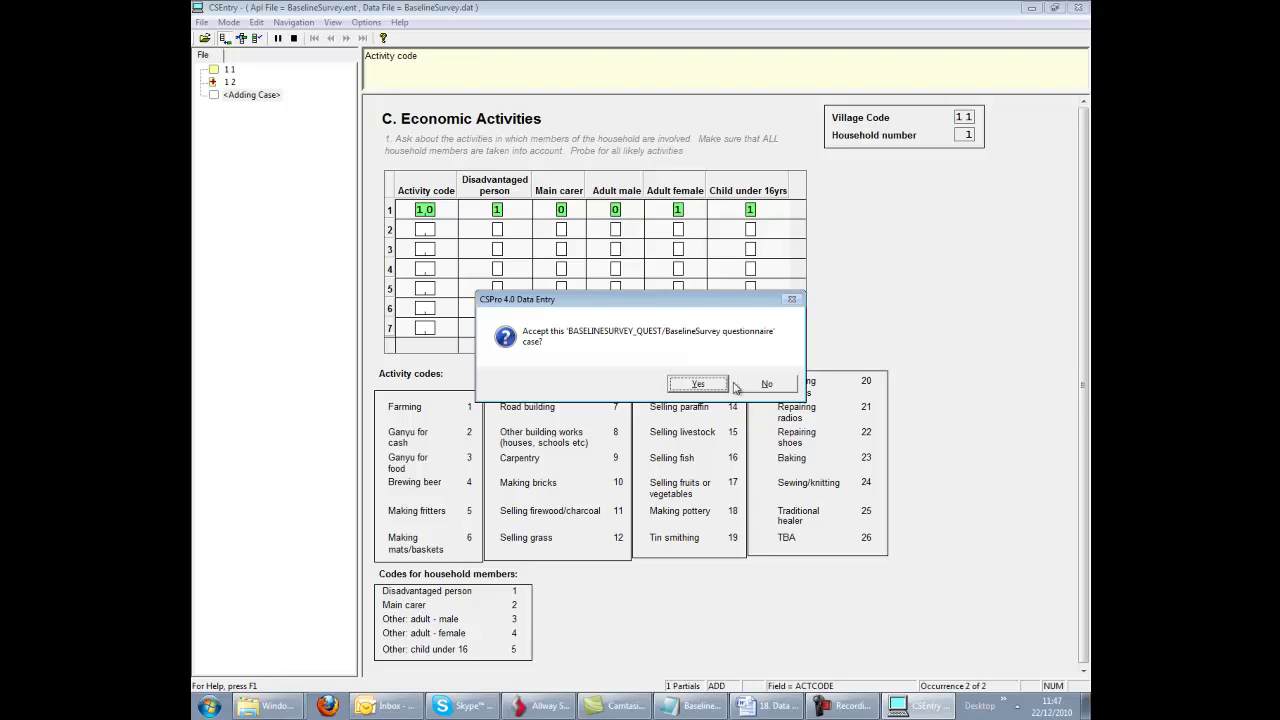
pyautogui.click(764, 389)
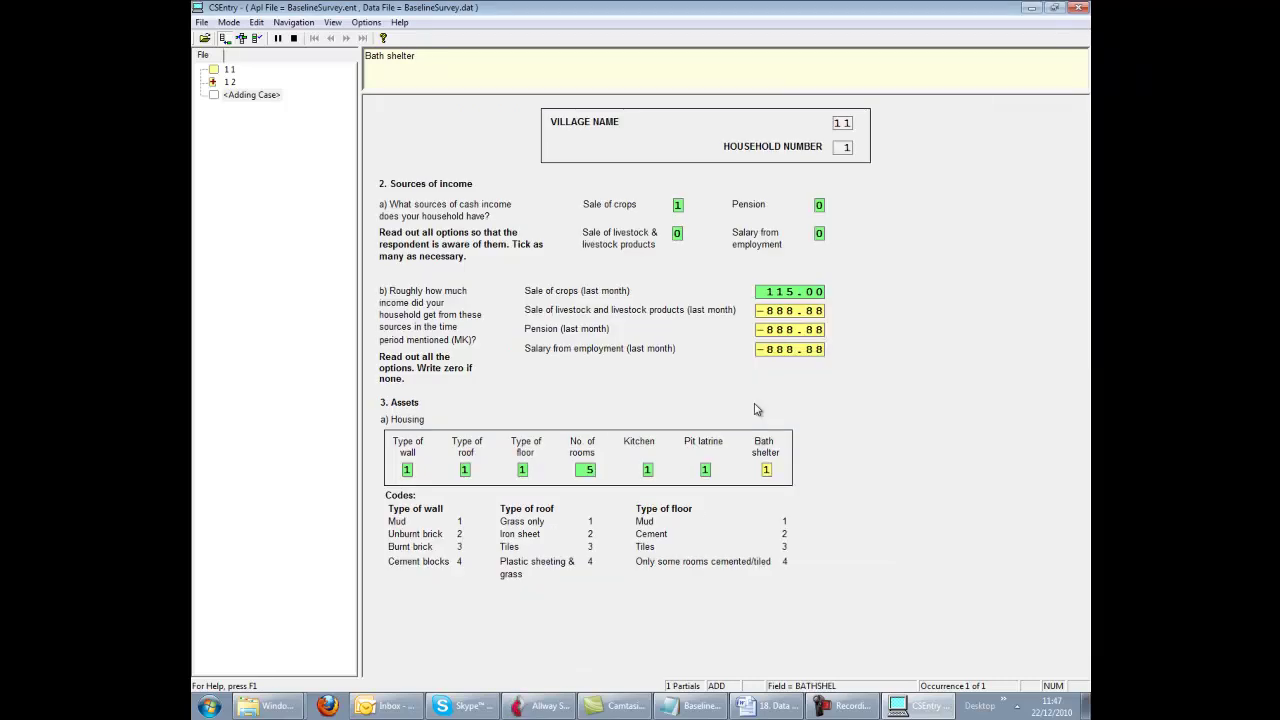
pyautogui.hotkey('shift', 'Tab')
pyautogui.hotkey('shift', 'Tab')
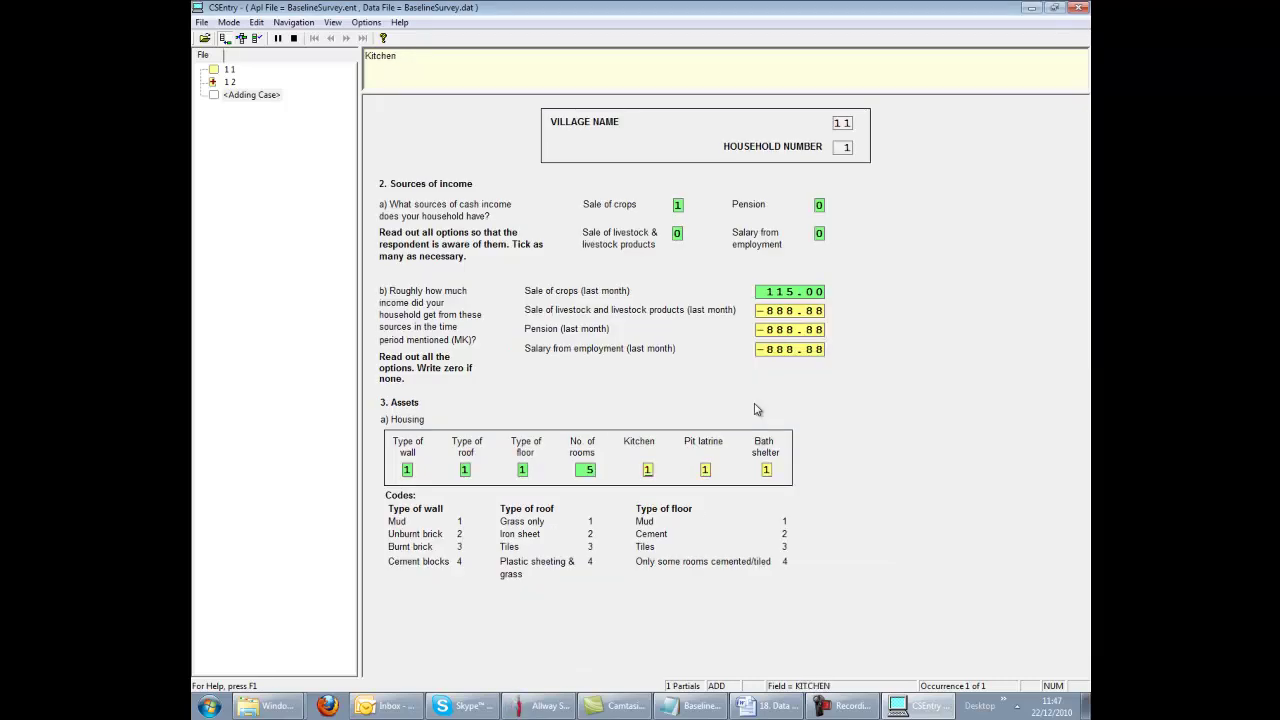
pyautogui.hotkey('shift', 'Tab')
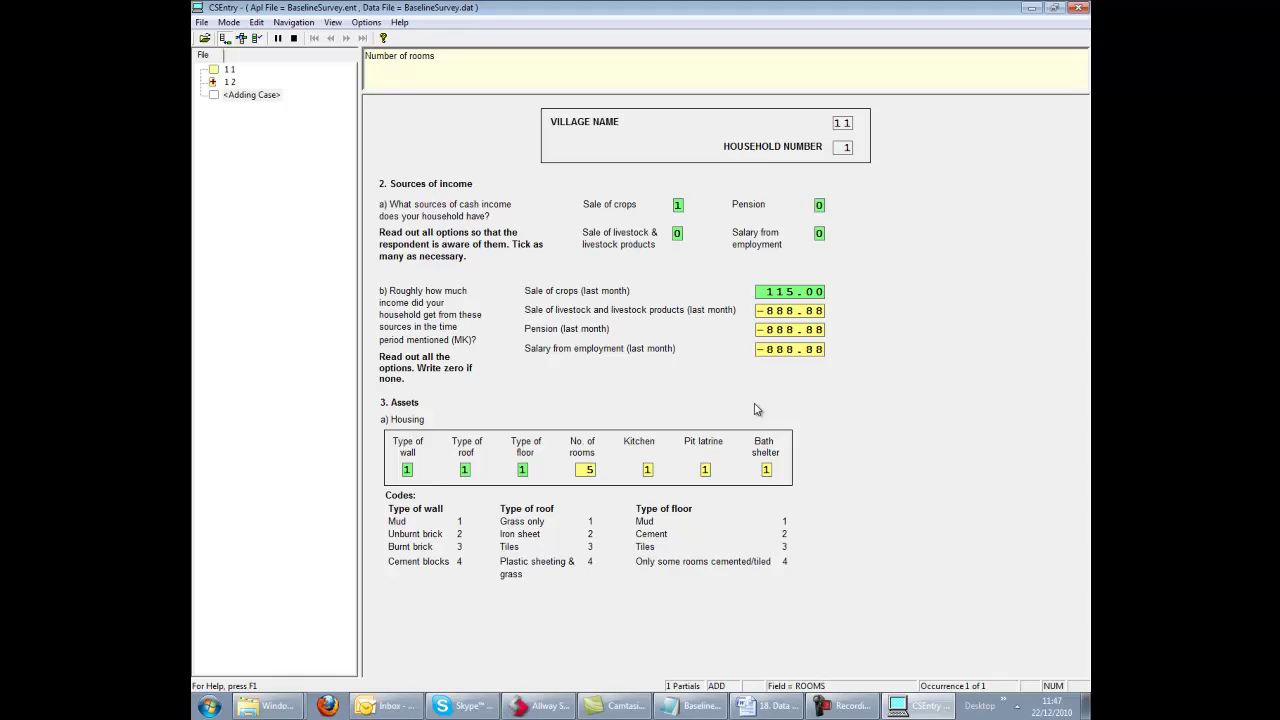